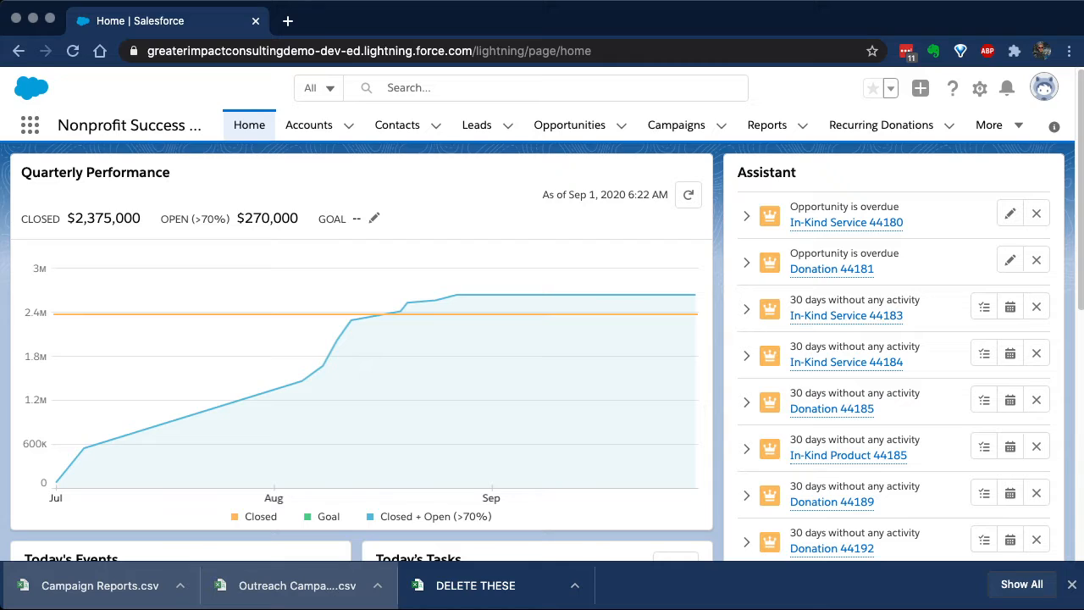
Open Setup for the current app and go to the Object Manager.
click(980, 88)
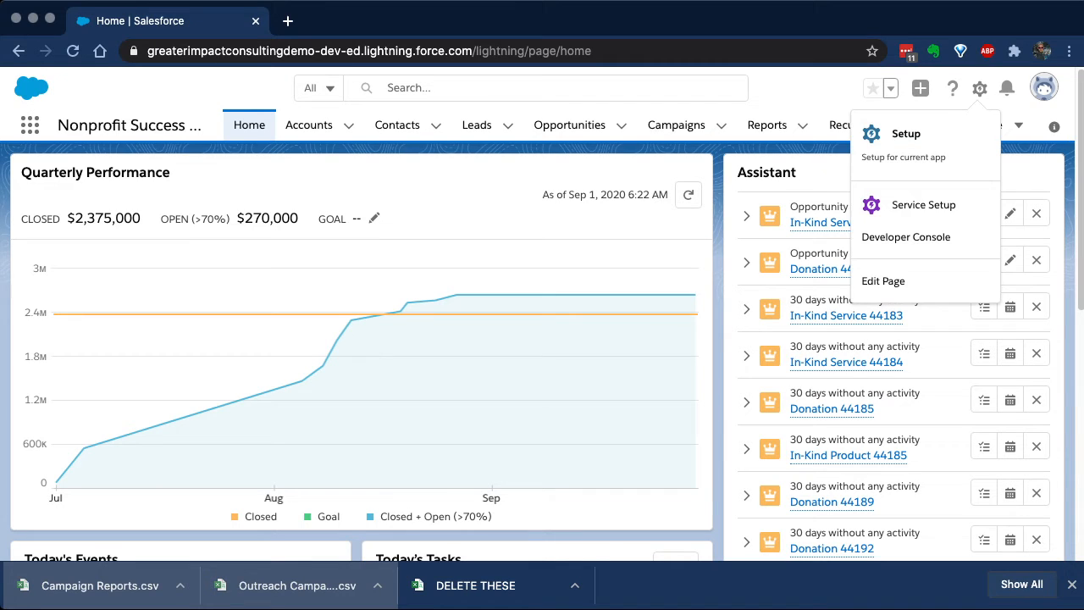
click(908, 133)
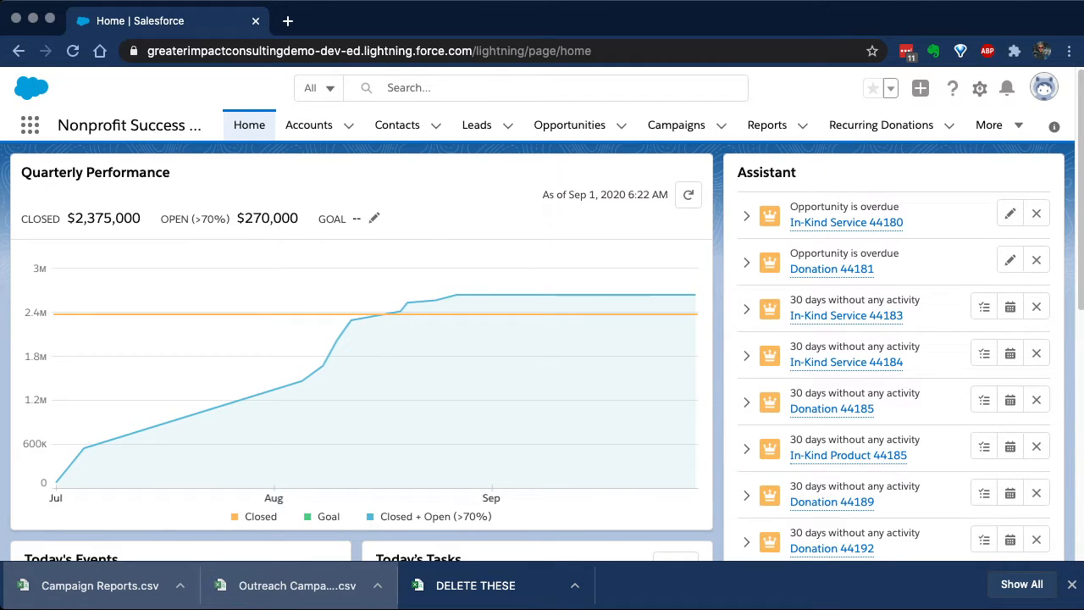
click(980, 88)
click(908, 133)
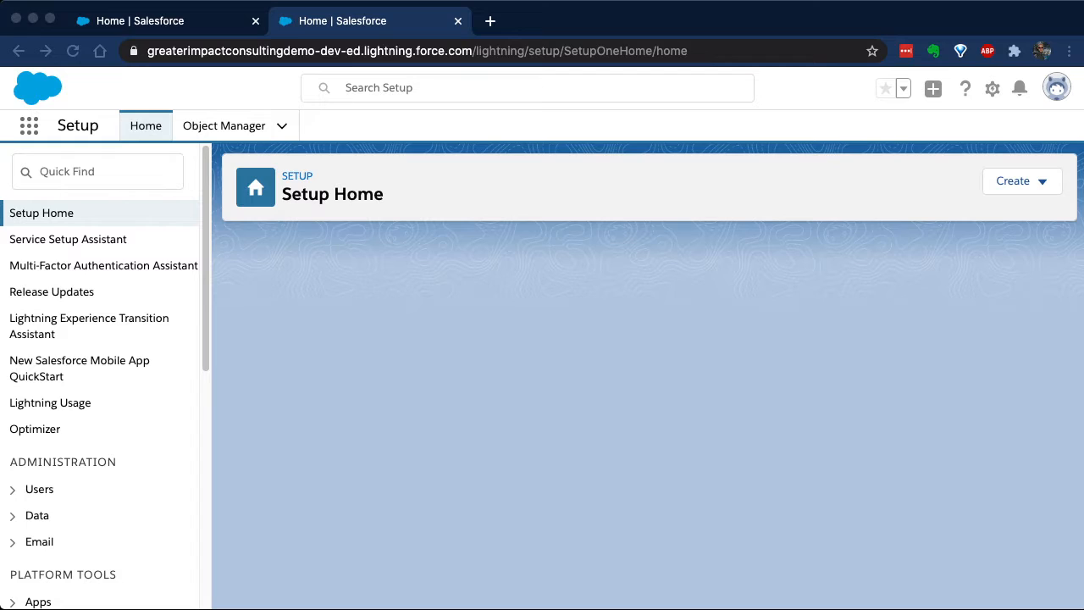
click(225, 126)
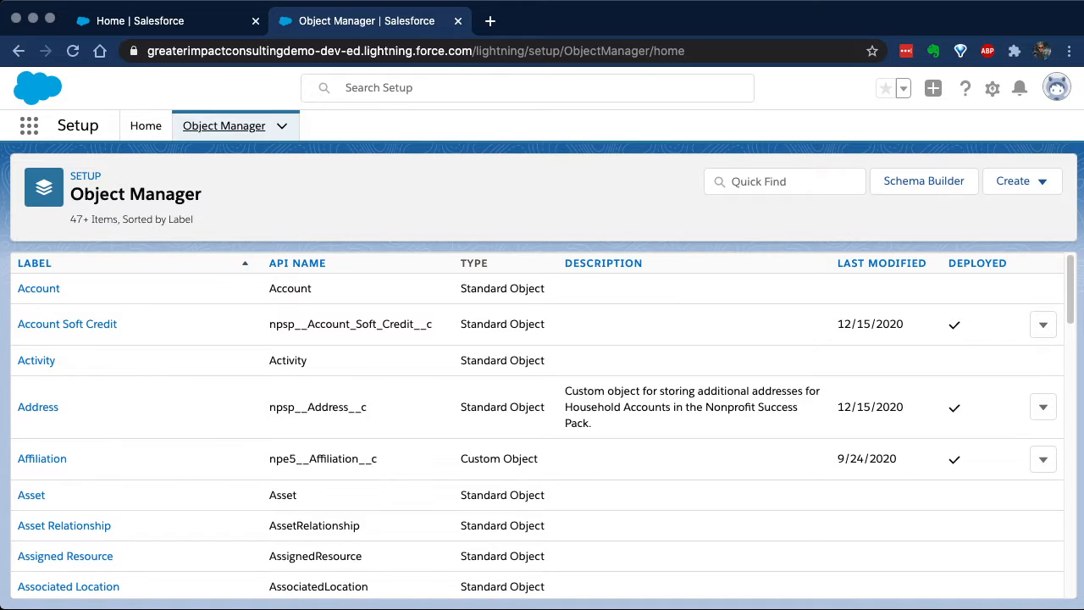
Find the Contact object by searching for "contact" and open its Fields & Relationships.
click(784, 181)
text(contact)
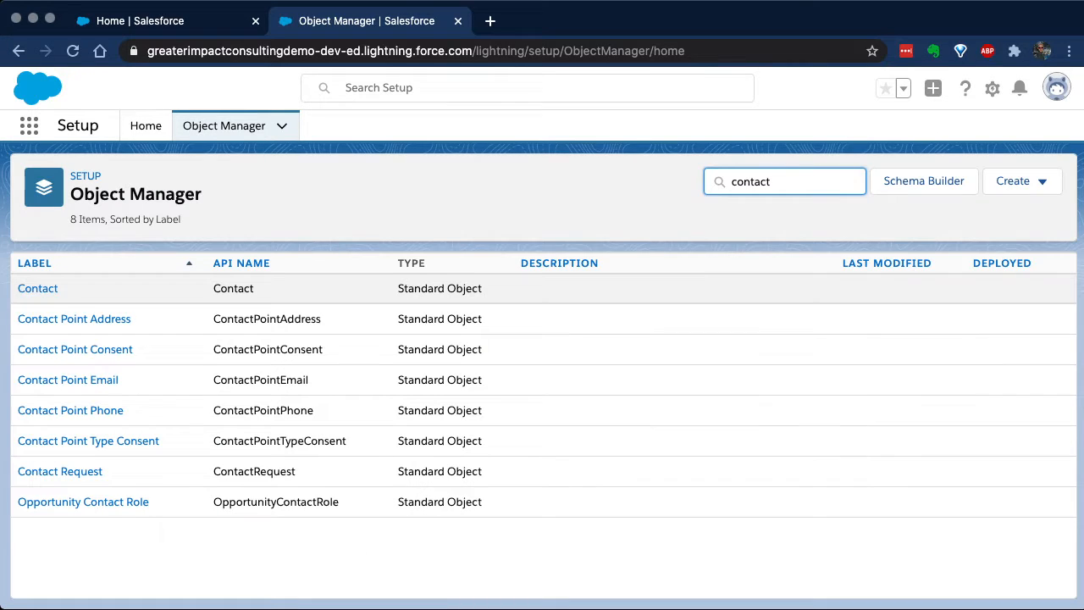
click(38, 287)
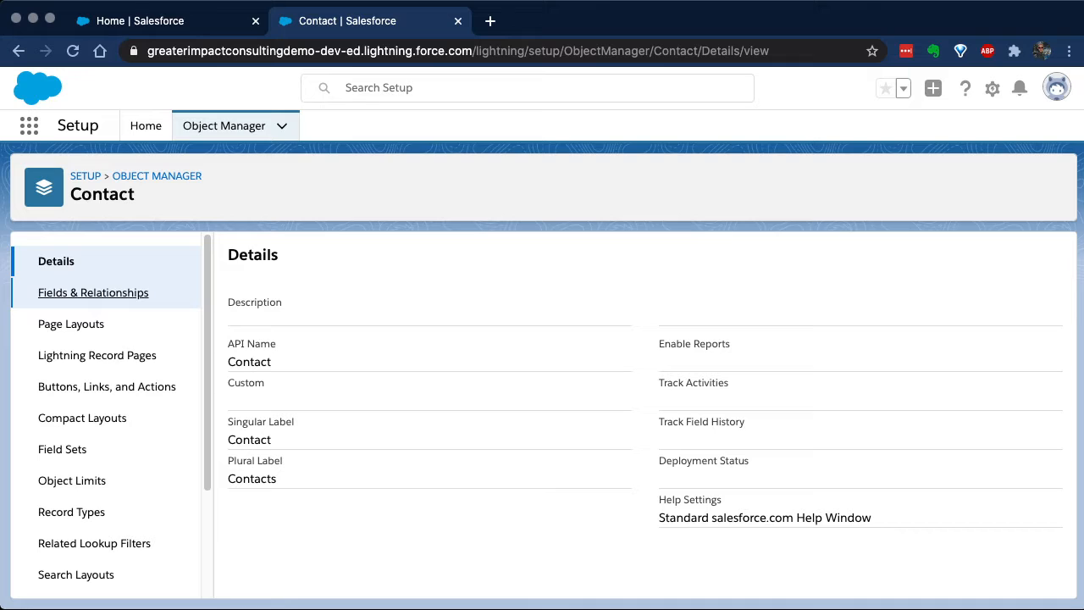
click(93, 293)
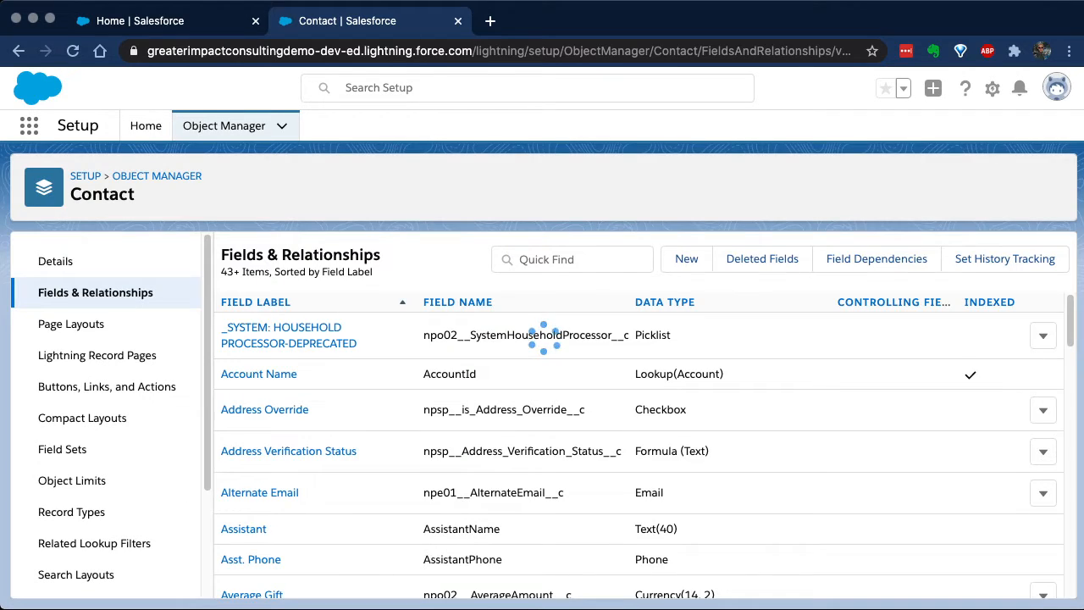
Start a new custom field on the Contact object with the Picklist data type and proceed to its details.
click(686, 259)
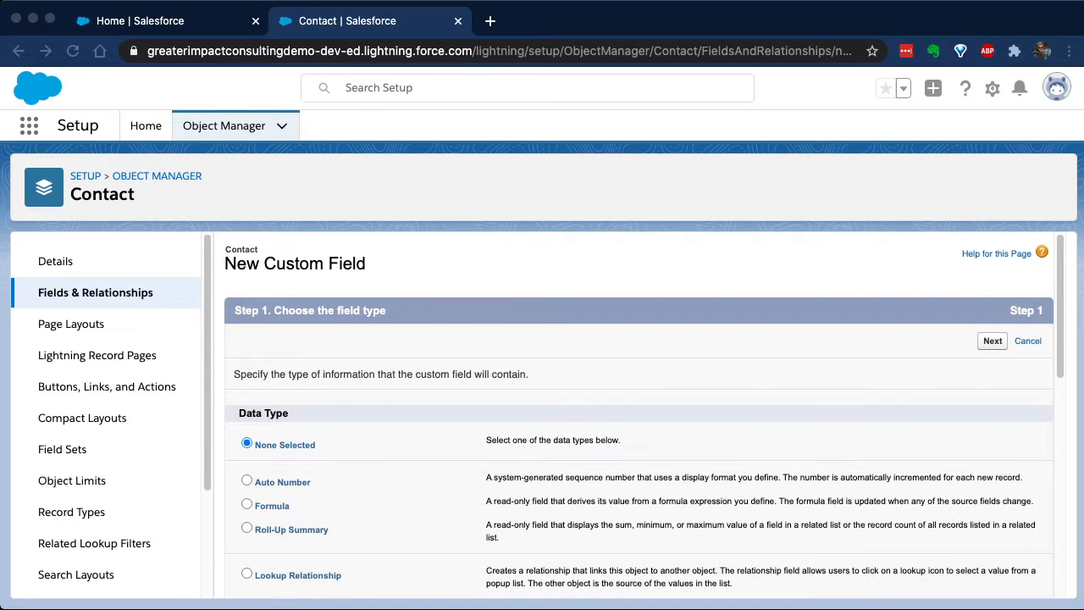
scroll(638, 415, down, 3)
scroll(638, 415, down, 7)
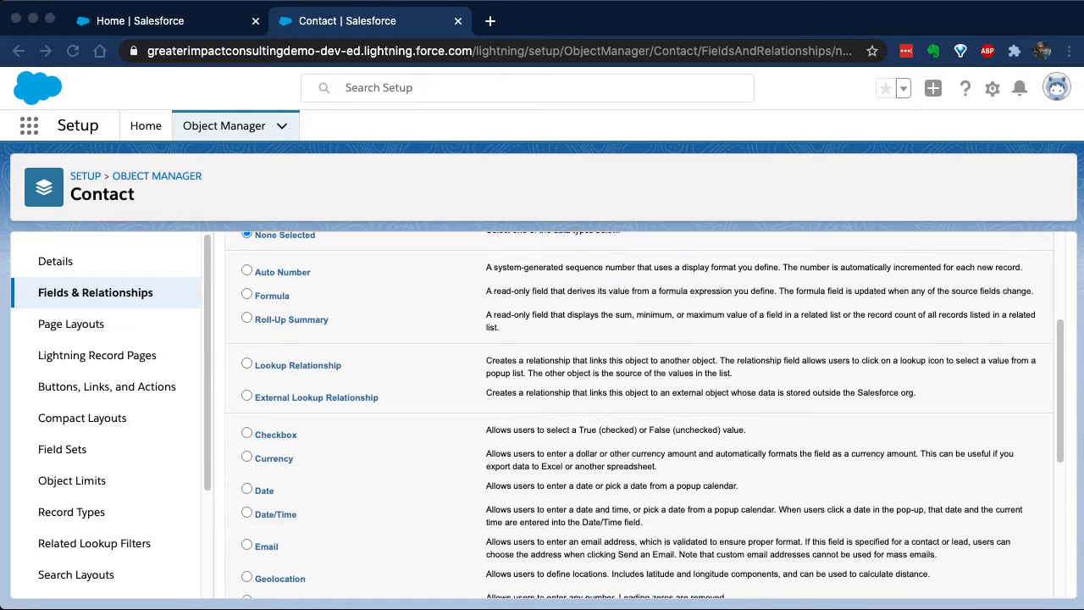
scroll(639, 414, down, 2)
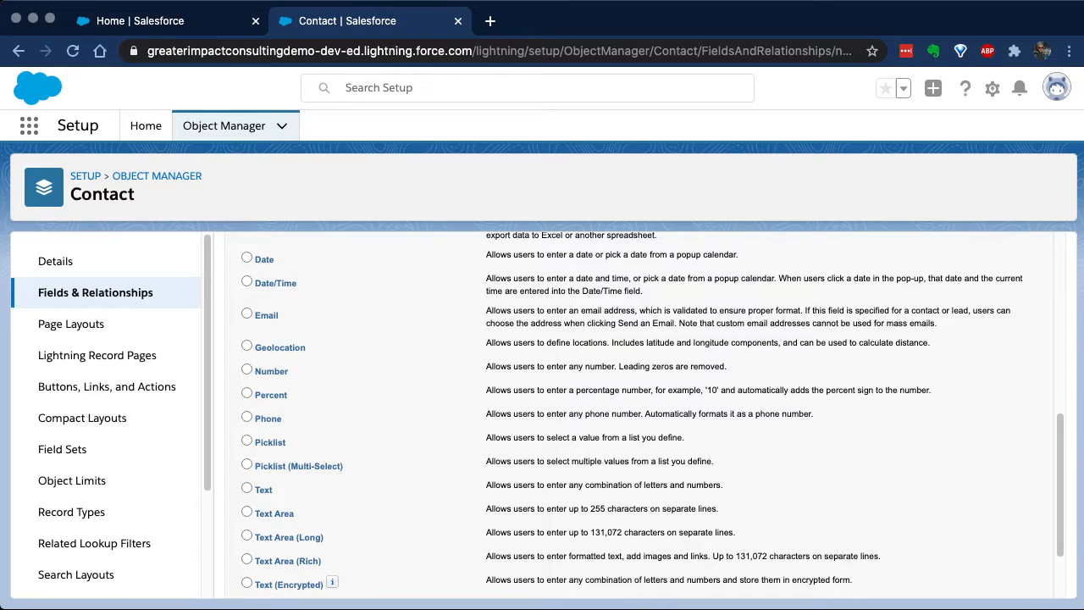
click(246, 440)
scroll(639, 415, up, 1)
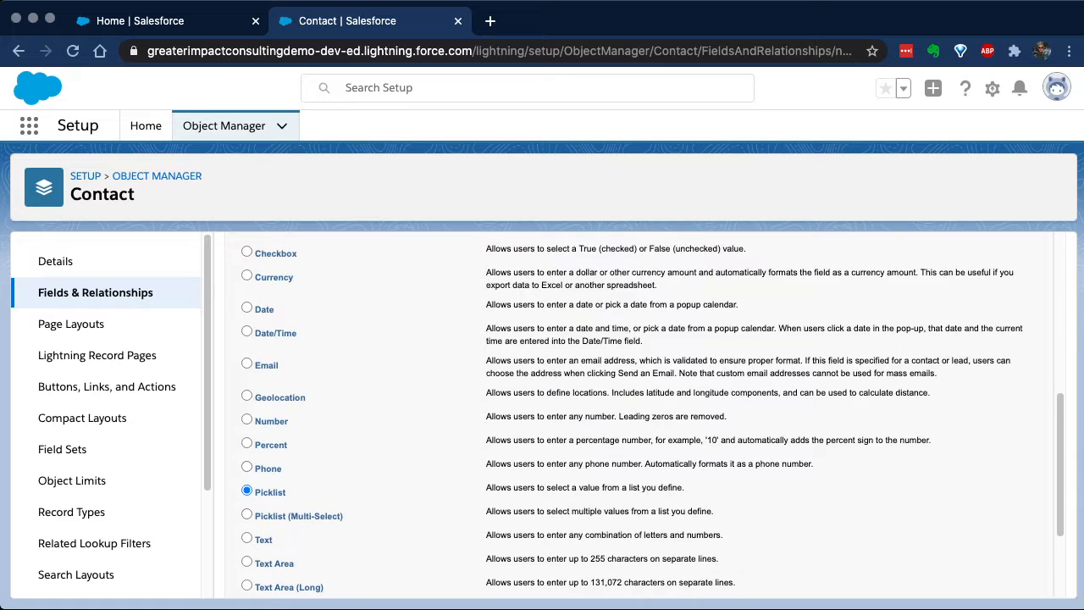
scroll(639, 415, up, 4)
scroll(639, 415, down, 6)
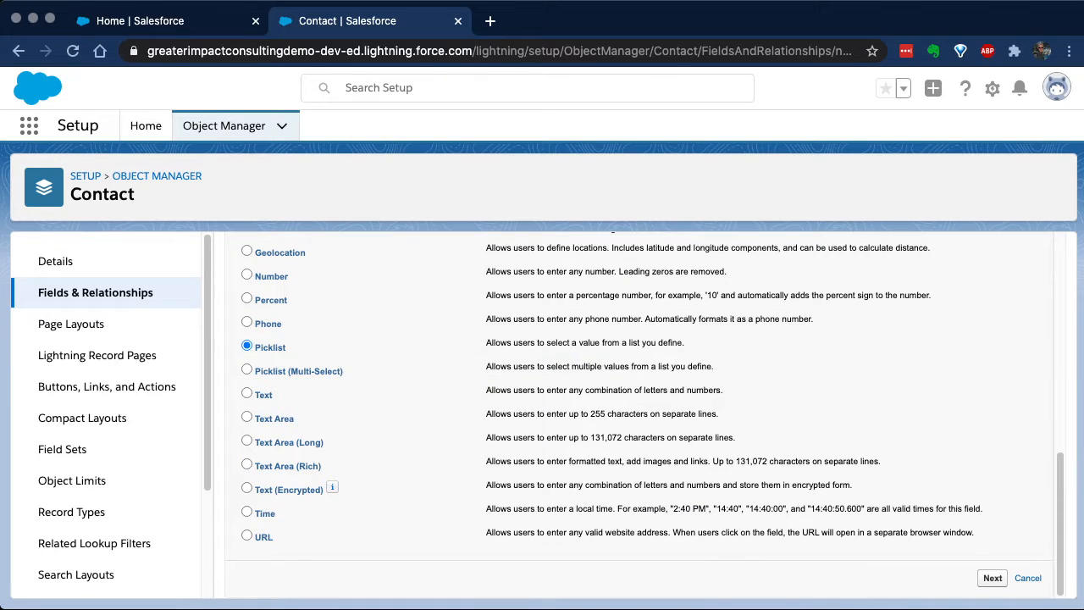
click(992, 577)
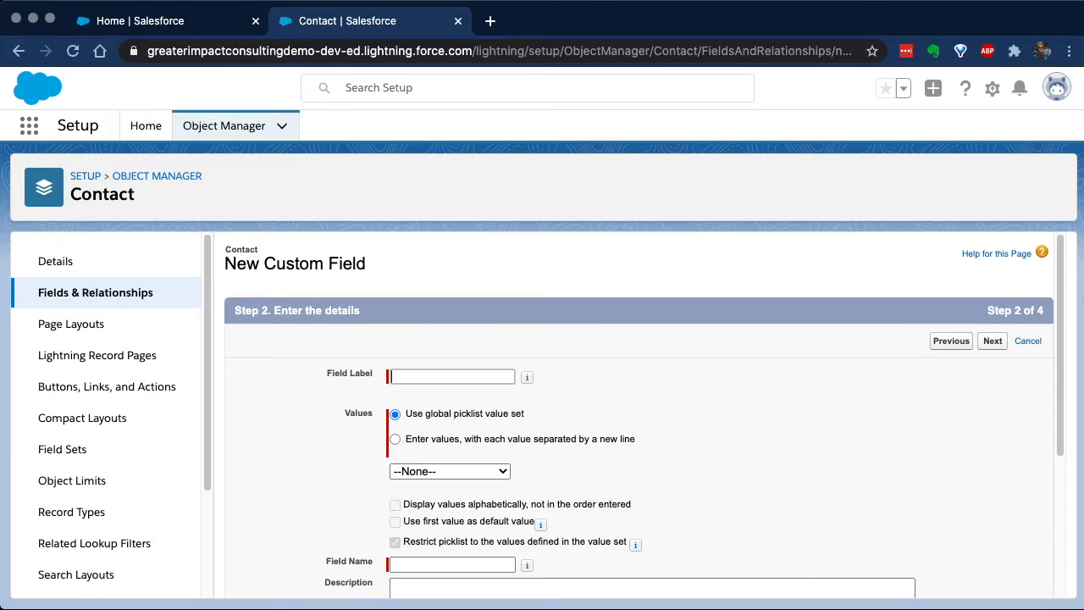
Label the field "Youth or Adult", enter its own values Youth and Adult on separate lines, and proceed to field-level security.
text(Youth or Adult)
click(395, 440)
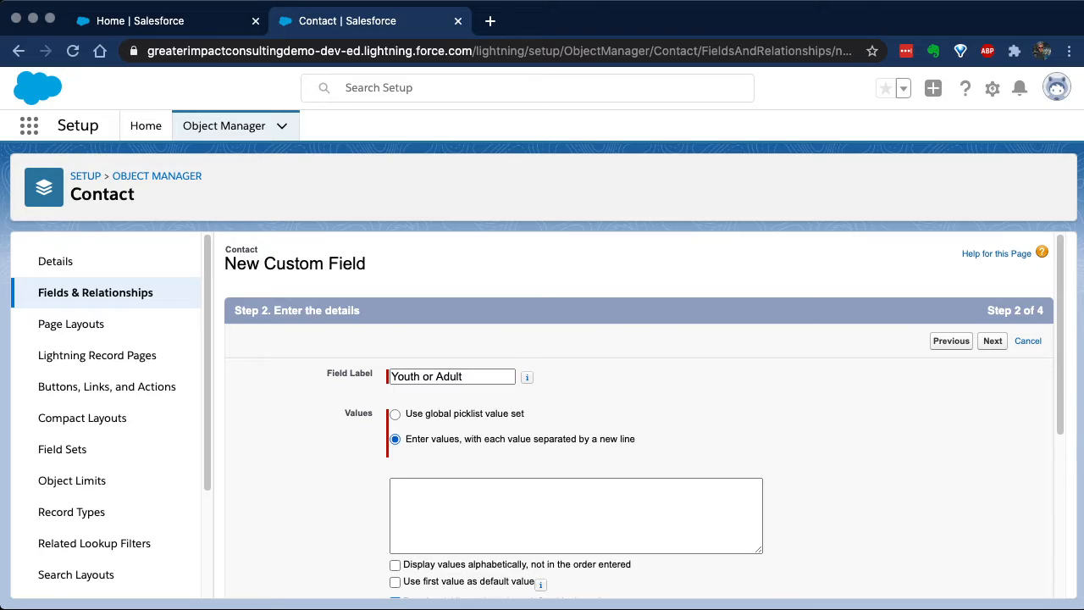
click(525, 511)
text(Youth)
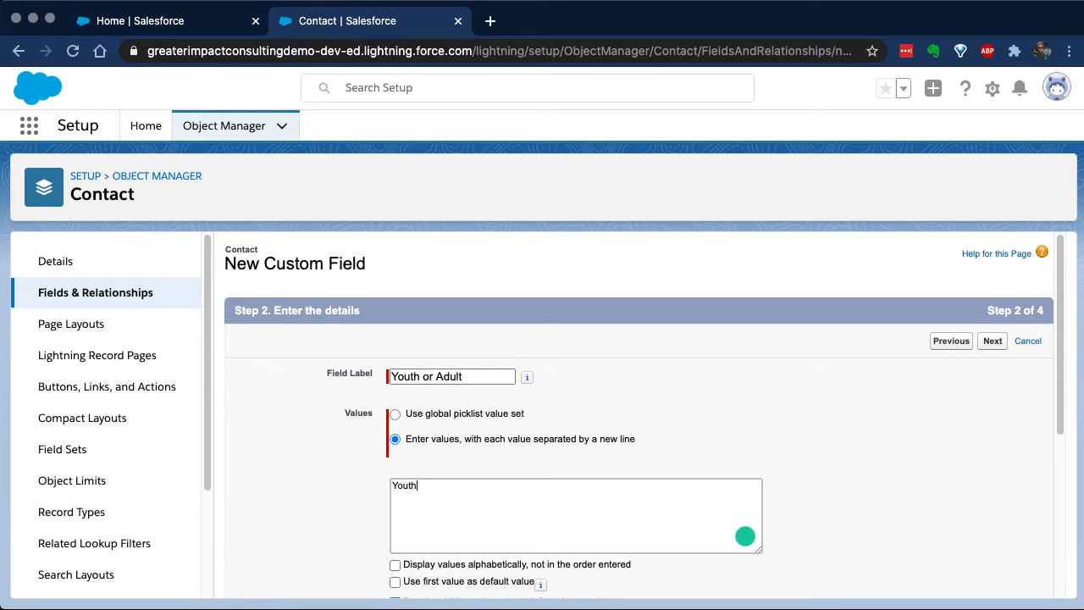
key(Return)
text(Adult)
scroll(643, 414, down, 2)
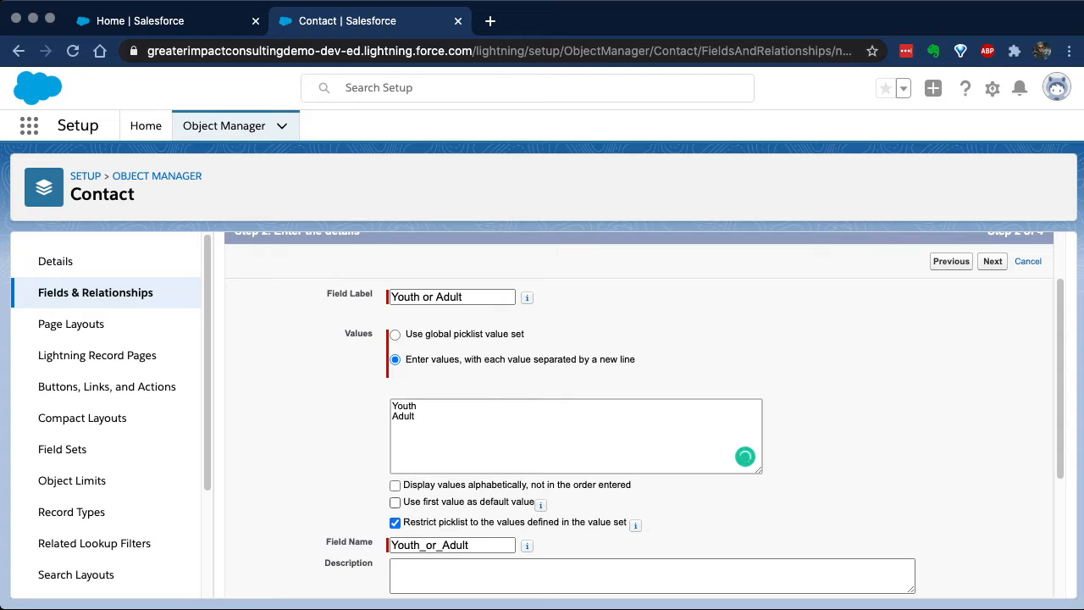
scroll(644, 414, down, 4)
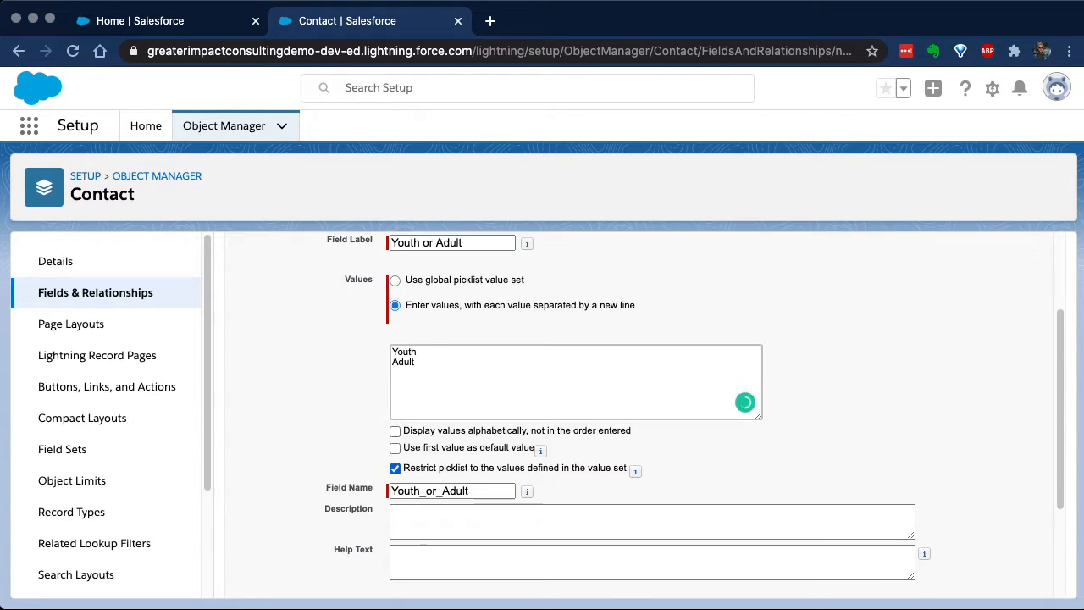
scroll(643, 415, down, 2)
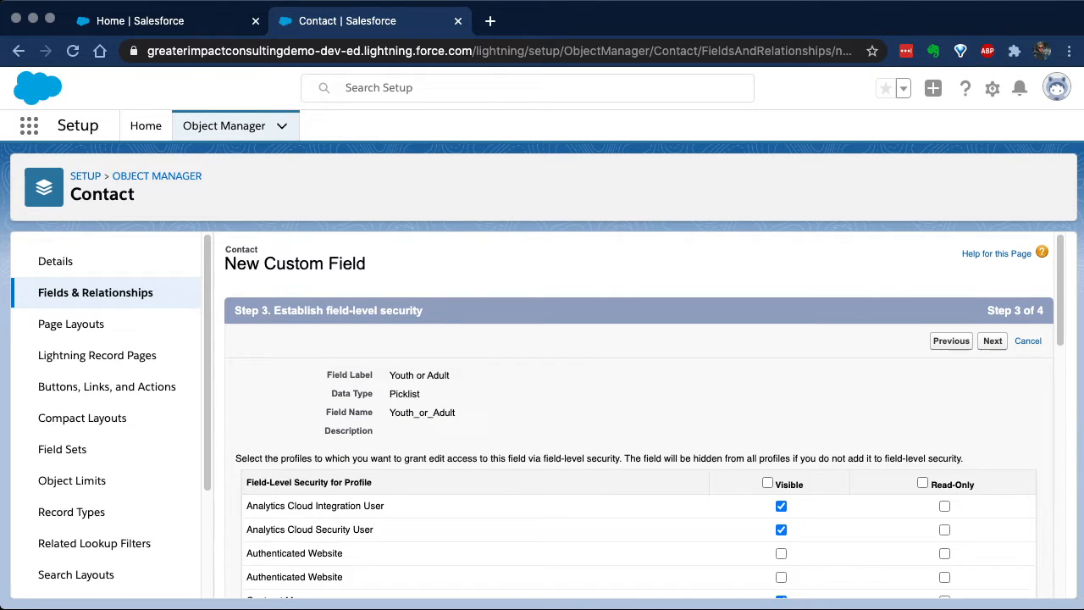
Accept the default field-level security, keep the field on all three contact page layouts, and save it.
scroll(643, 433, down, 10)
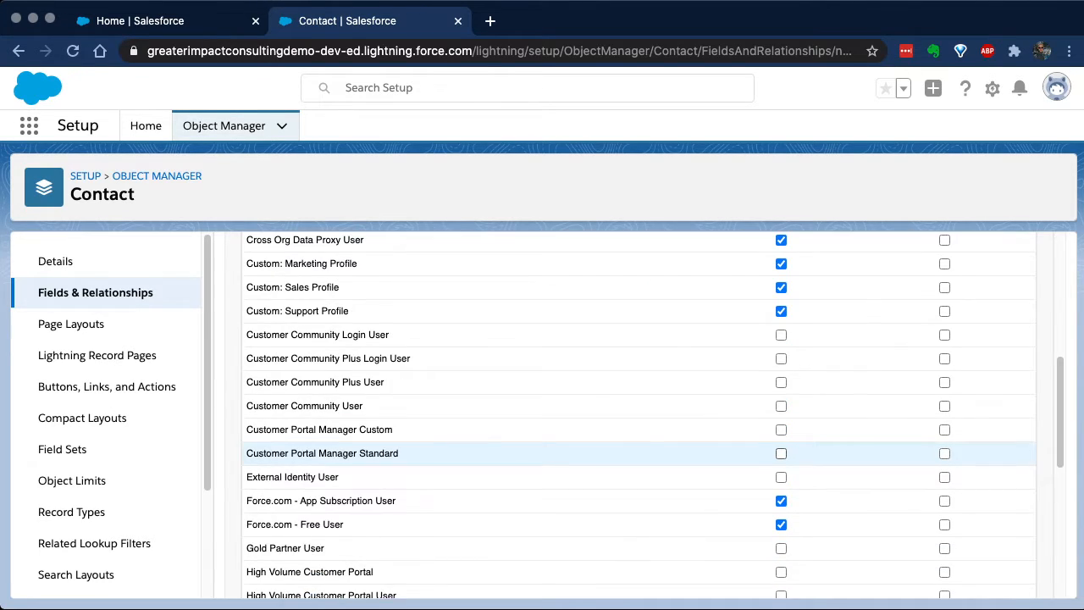
scroll(644, 433, down, 5)
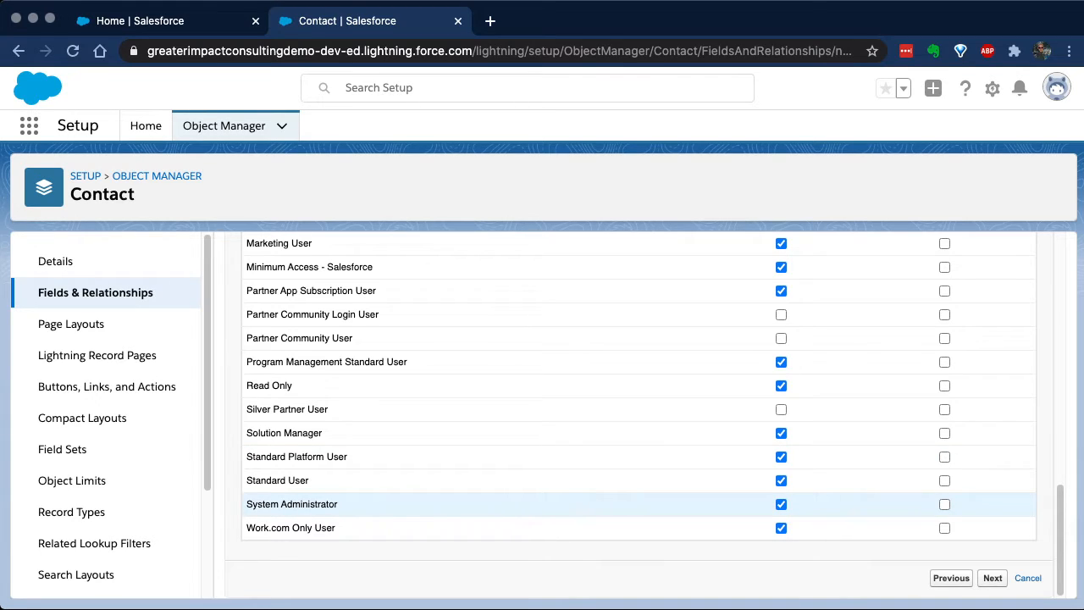
scroll(542, 505, up, 10)
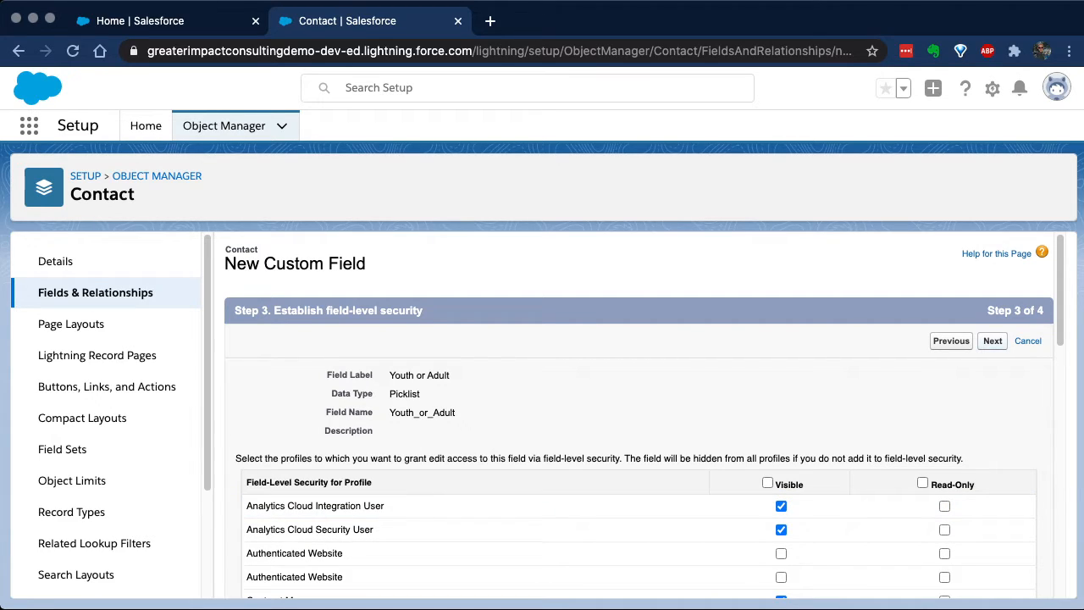
click(992, 341)
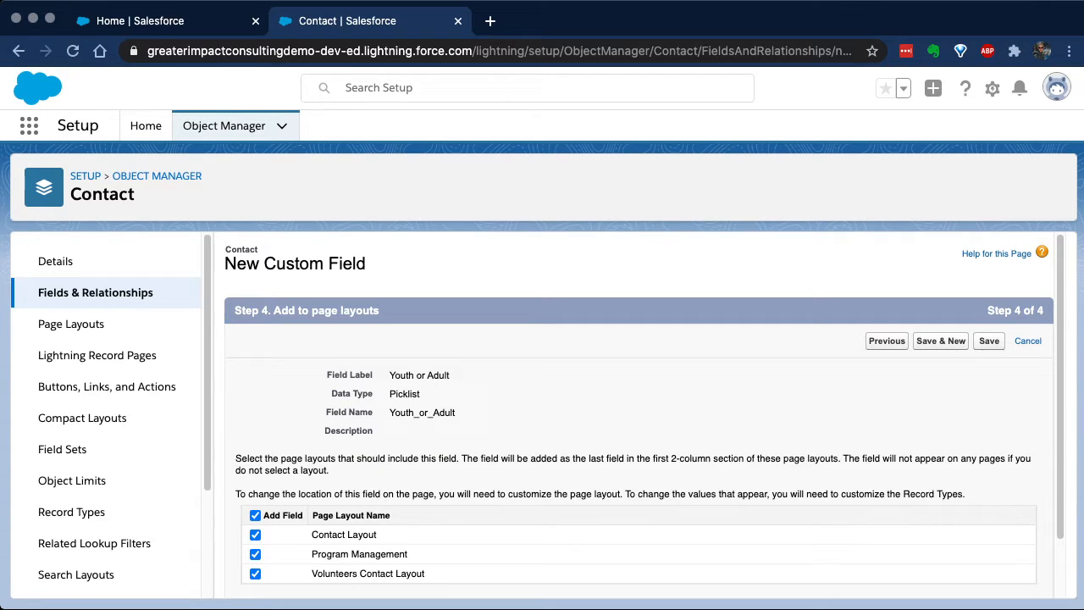
scroll(635, 414, down, 2)
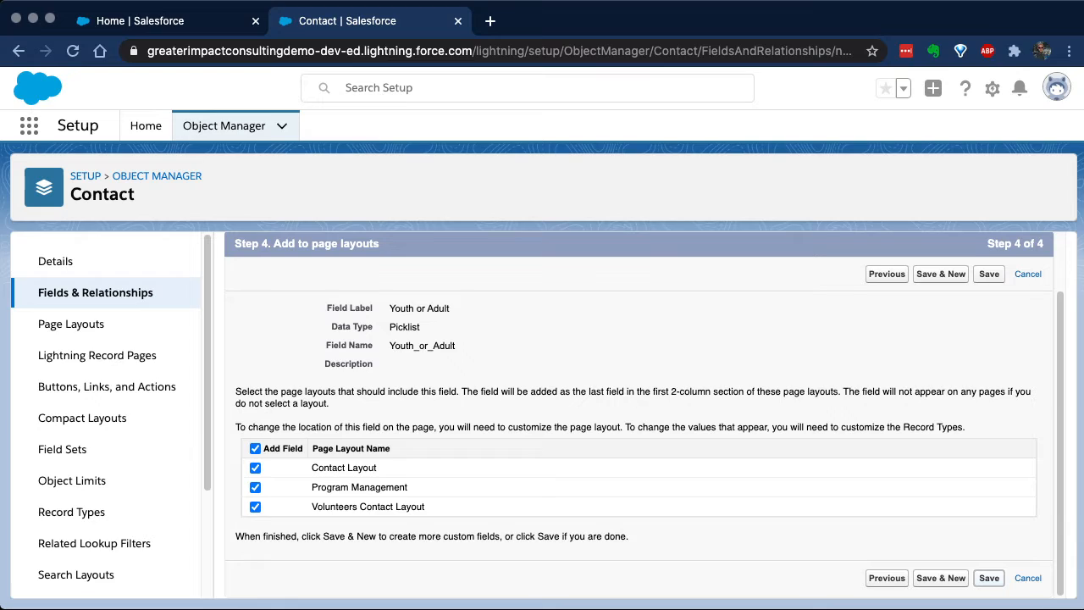
click(988, 577)
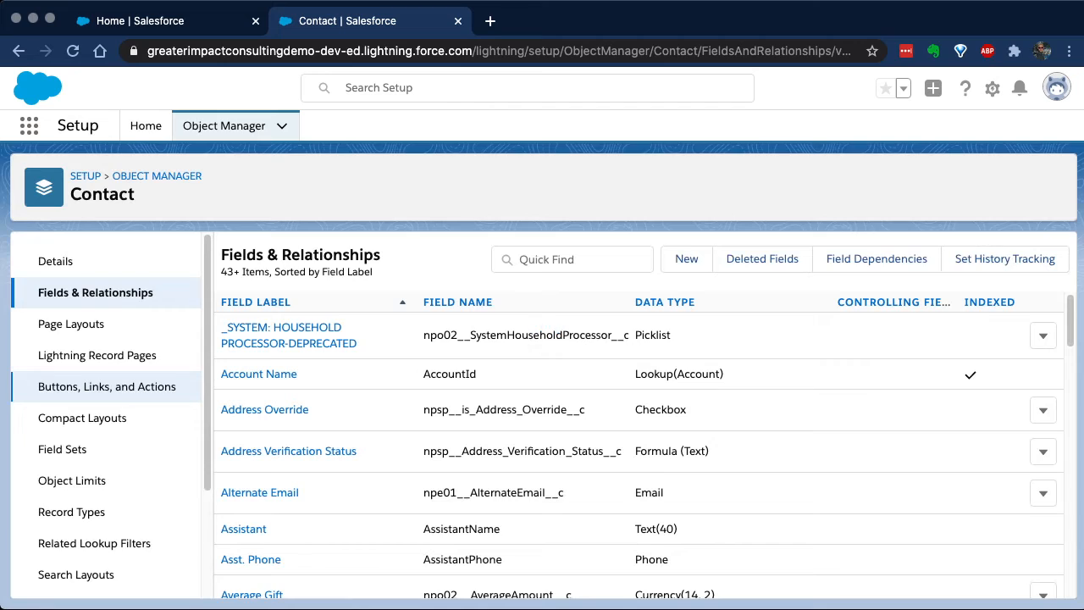
Switch to the Nonprofit Success app tab and open a contact record at its Youth or Adult field.
click(140, 21)
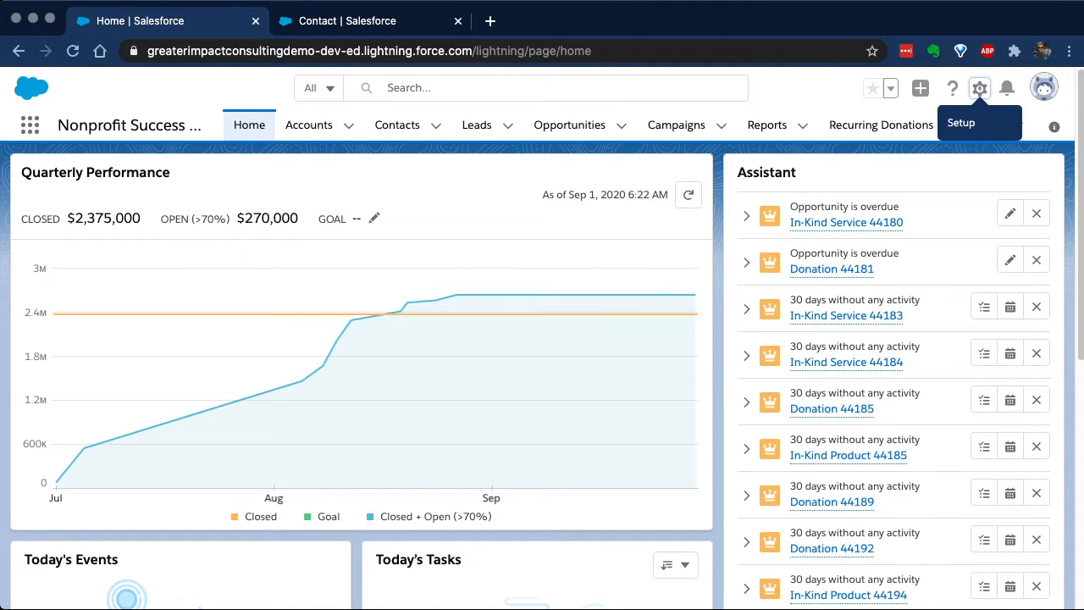
click(397, 126)
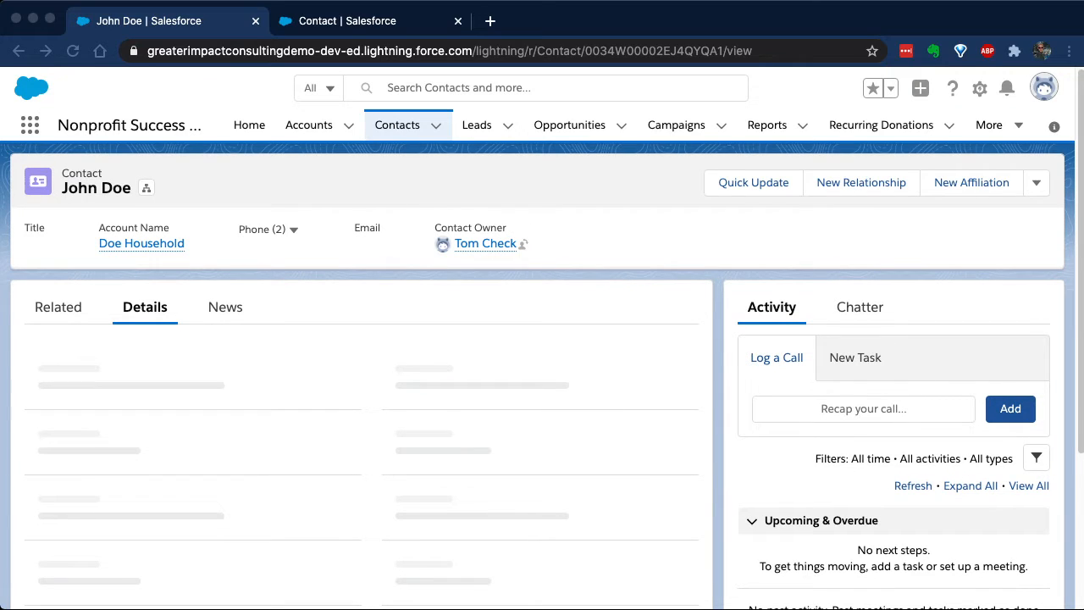
scroll(364, 381, down, 3)
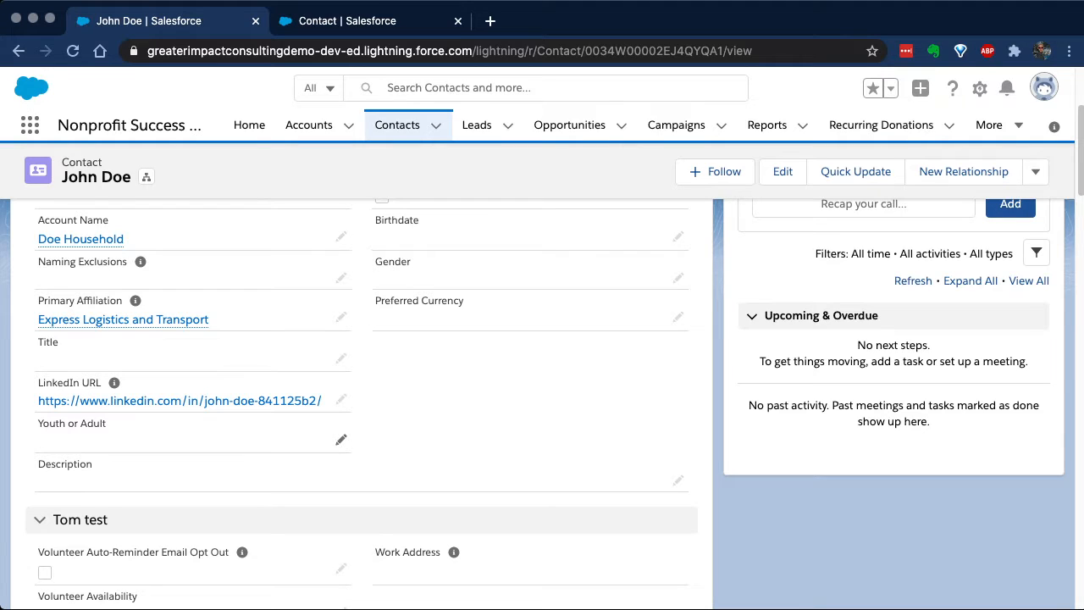
Check the Youth or Adult picklist choices on the contact record and save it with the field left at --None--.
click(341, 439)
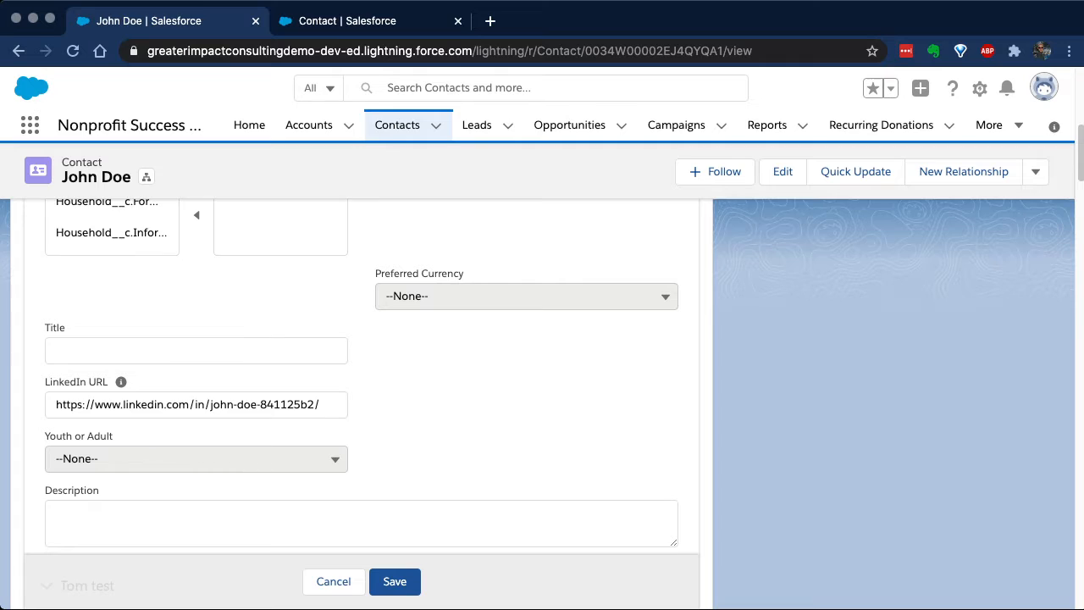
click(333, 459)
key(Down)
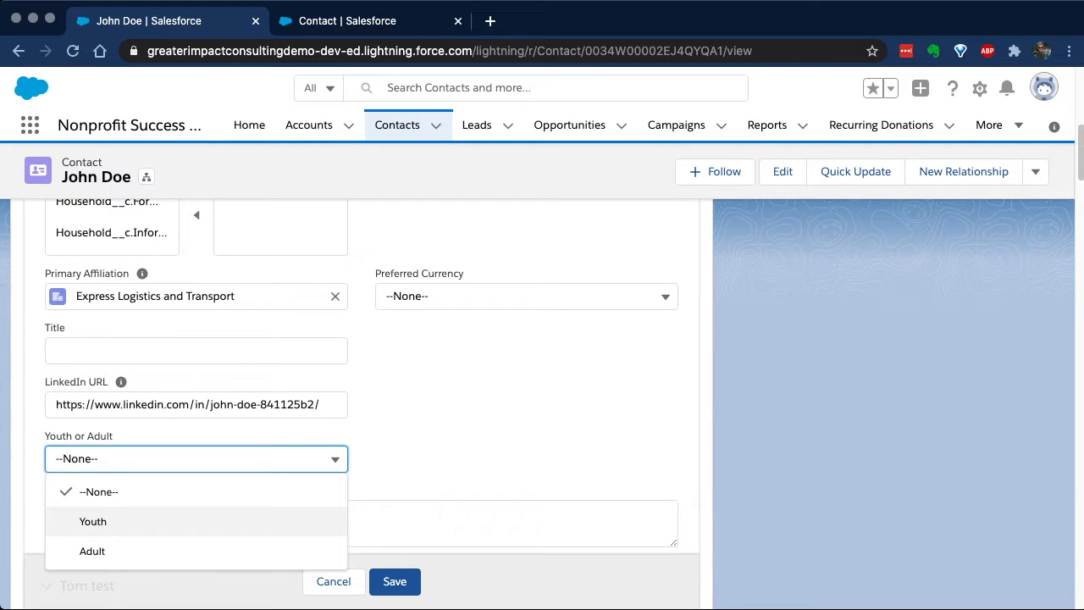
key(Down)
key(Up)
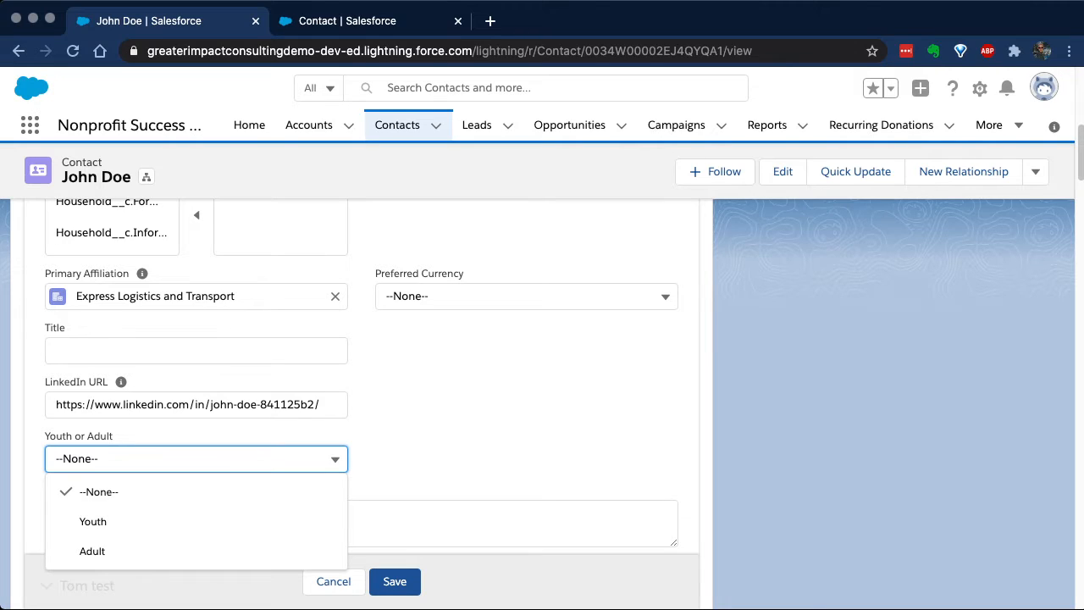
click(395, 582)
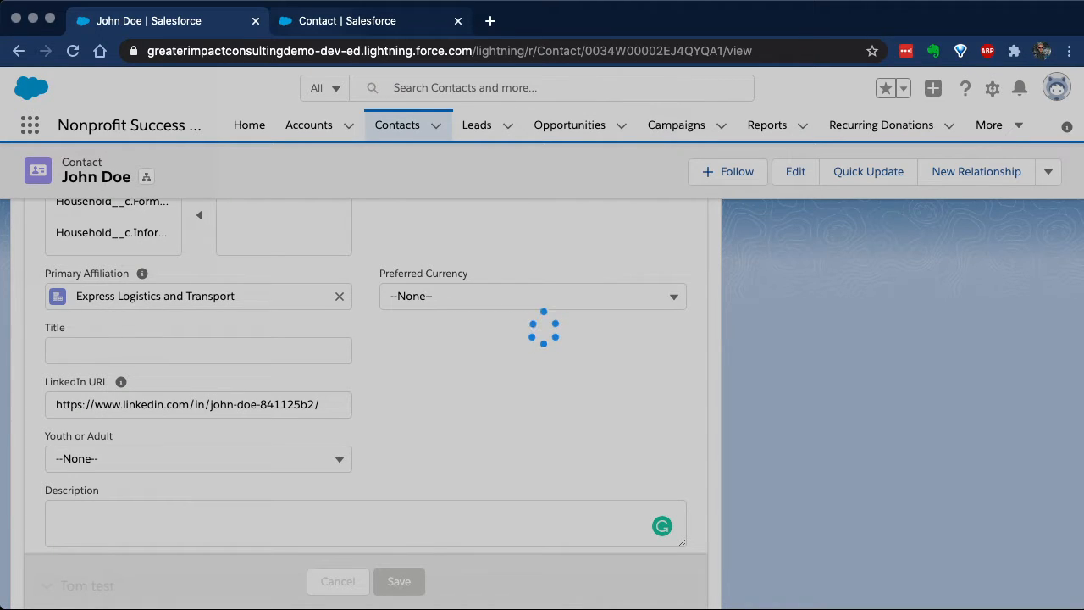
Return to the Contact object's fields in Setup, search for "youth", and open the Youth or Adult field definition.
click(347, 21)
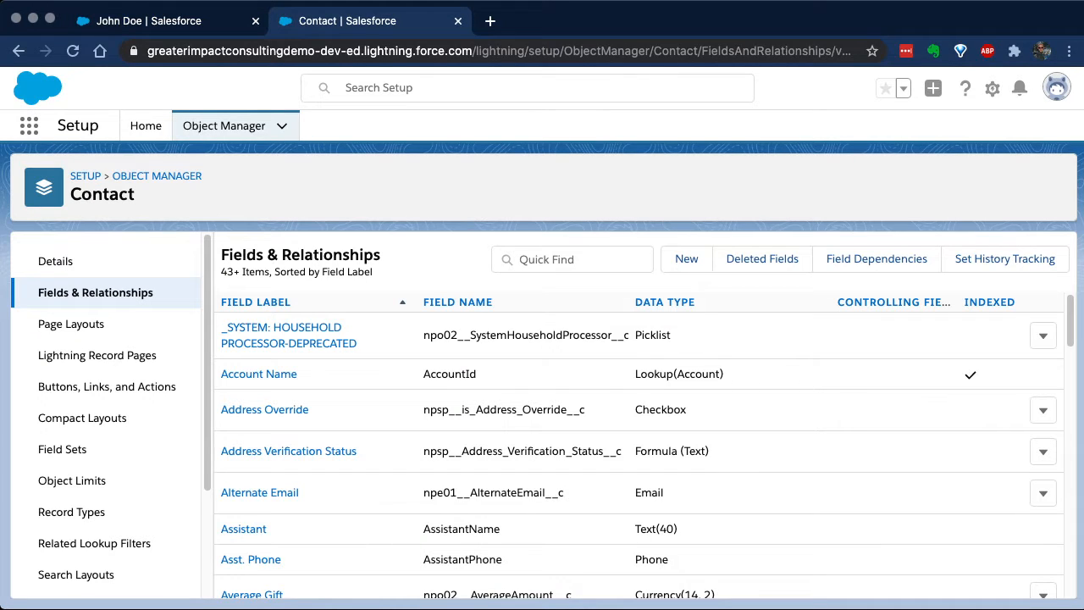
click(573, 259)
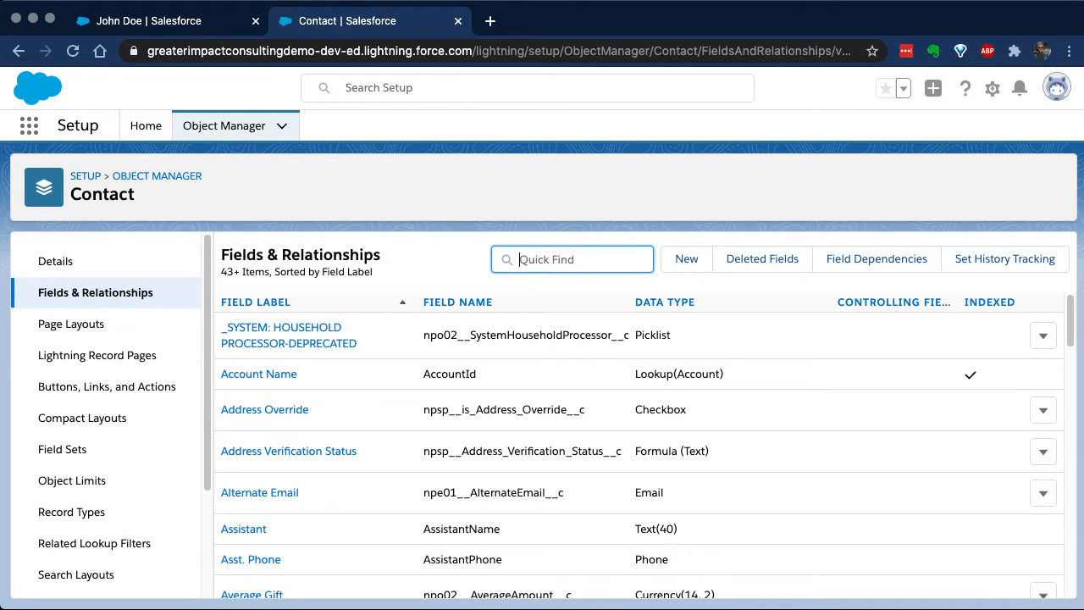
text(youth)
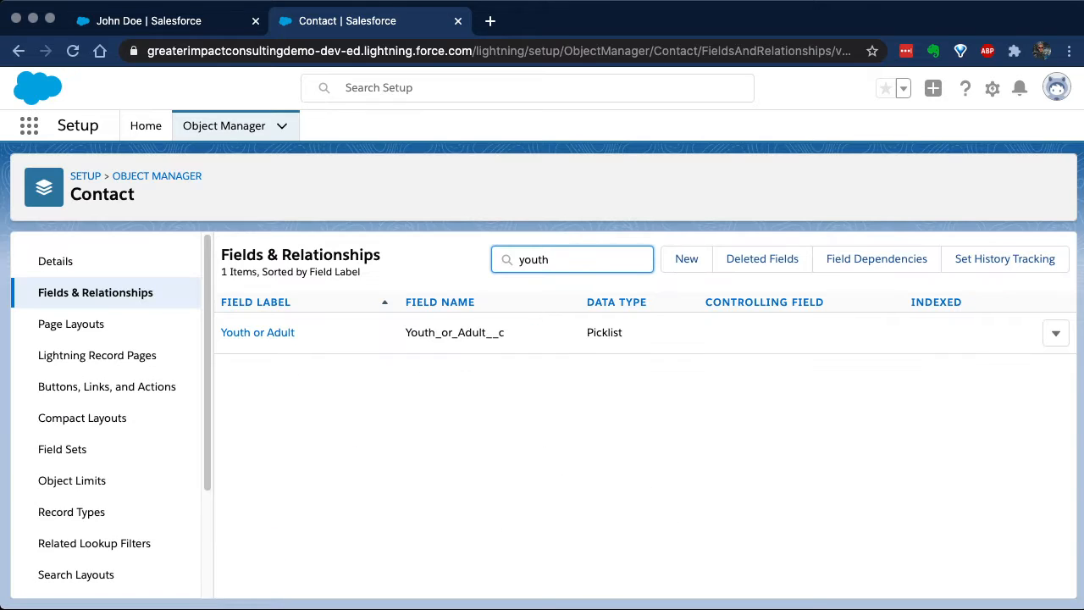
click(258, 333)
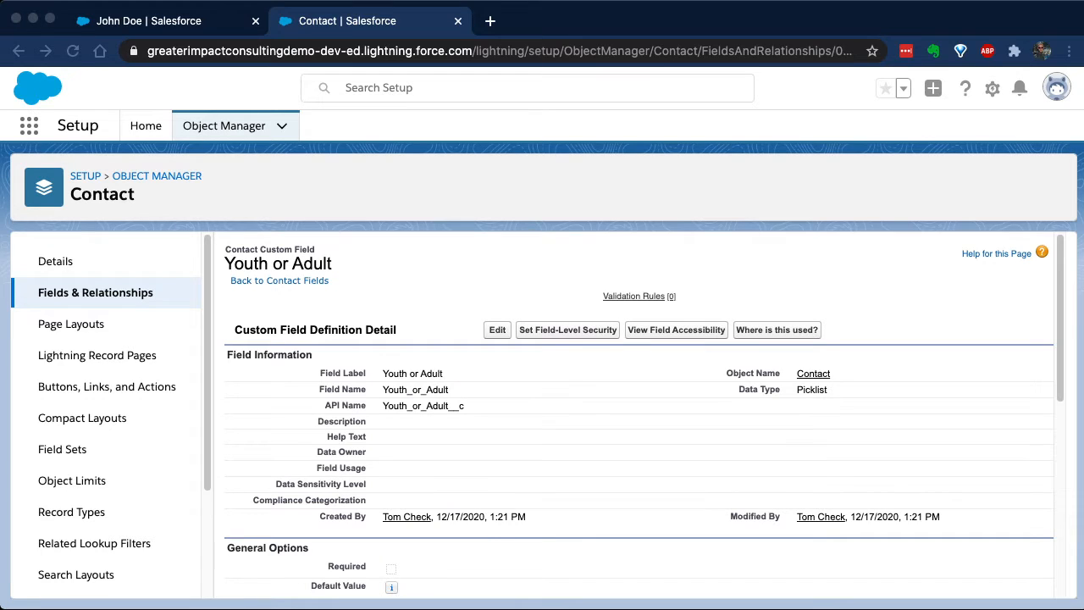
Add a picklist value temp to the Youth or Adult field, include it for all record types, and save it.
scroll(639, 414, down, 10)
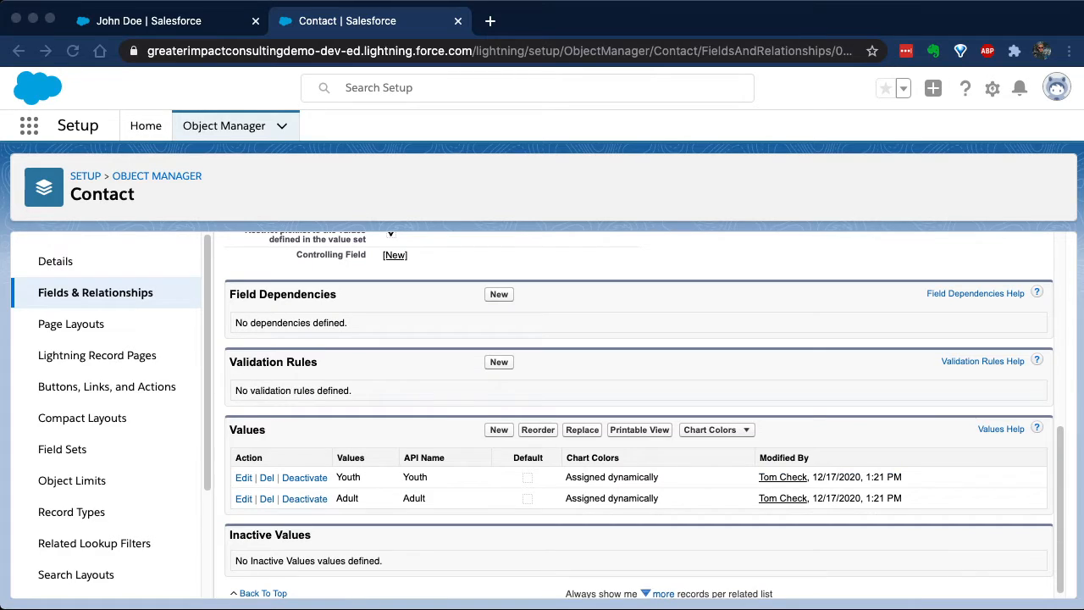
scroll(639, 414, up, 10)
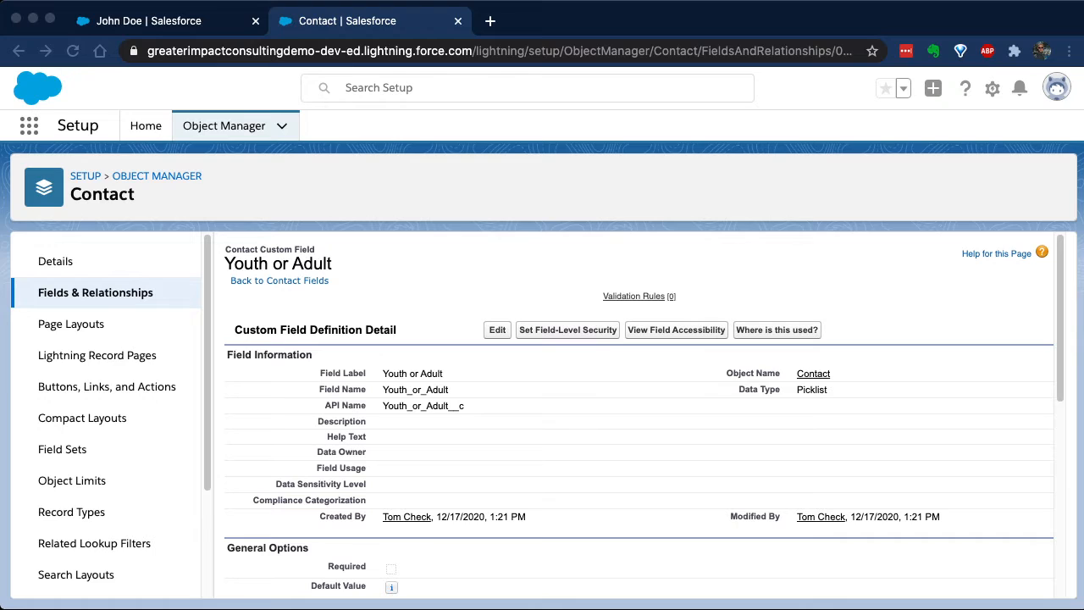
scroll(639, 415, down, 4)
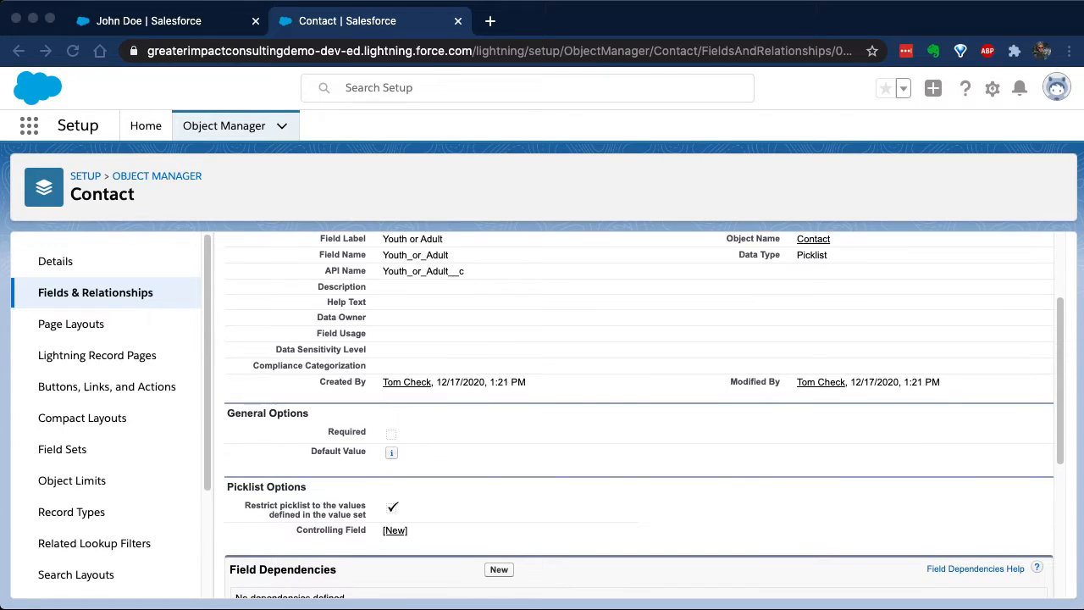
scroll(639, 415, down, 3)
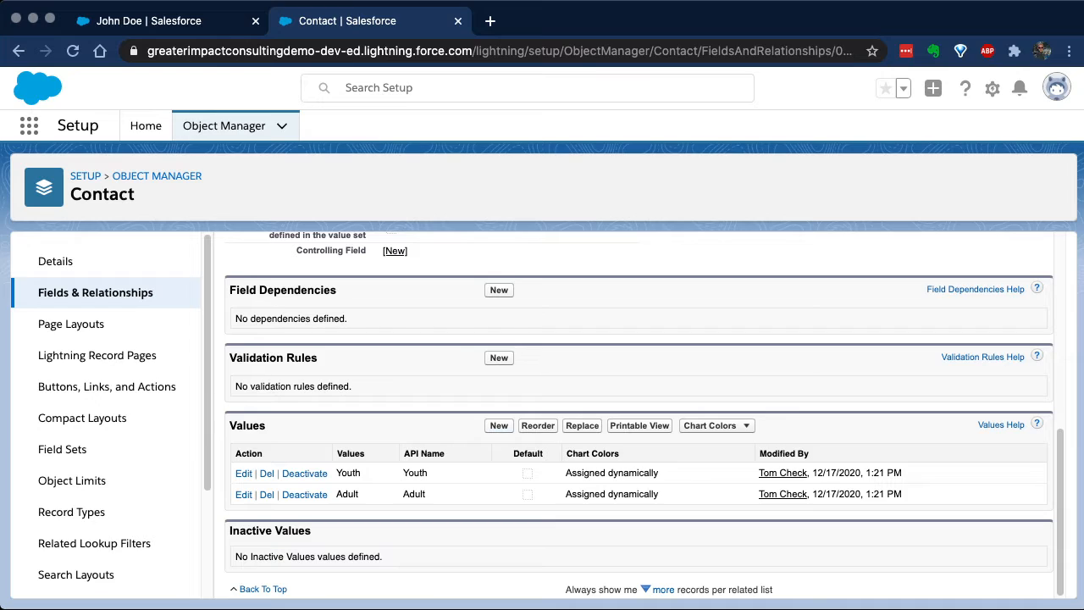
click(499, 426)
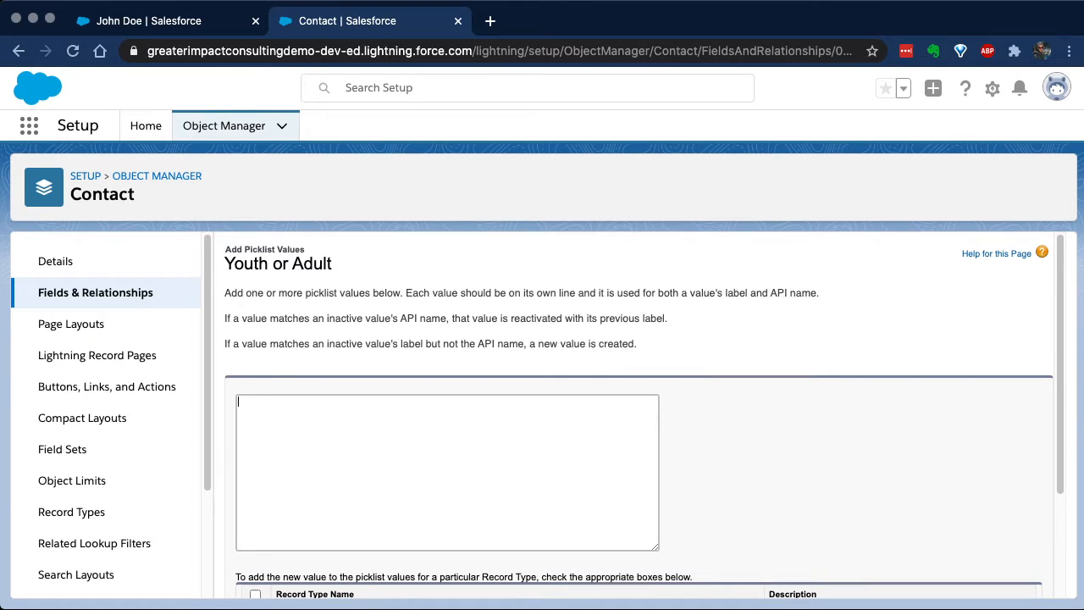
text(temp)
scroll(641, 438, down, 2)
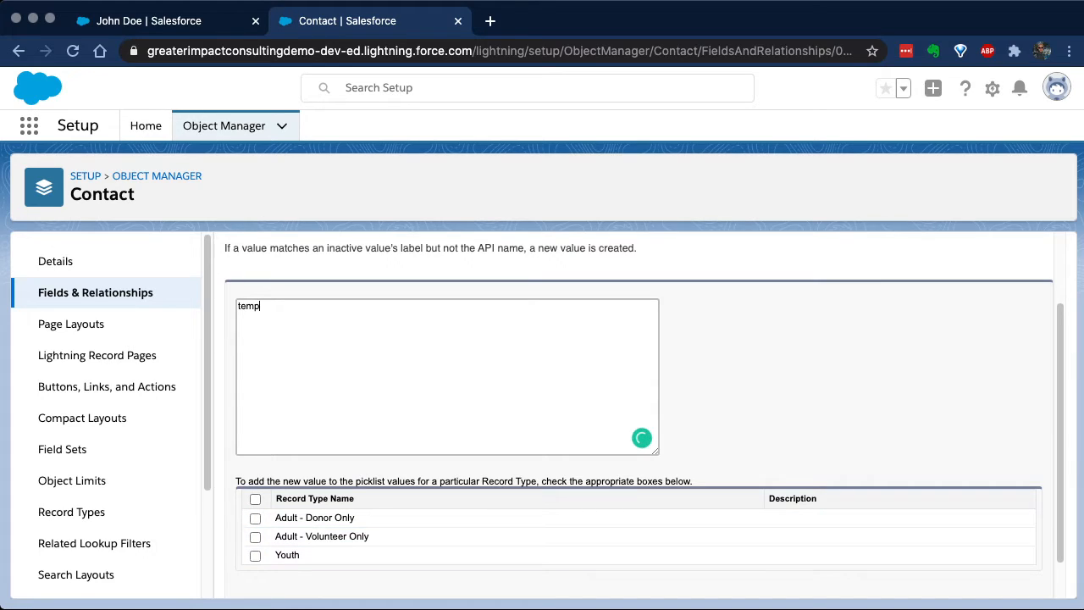
drag(276, 499, 355, 498)
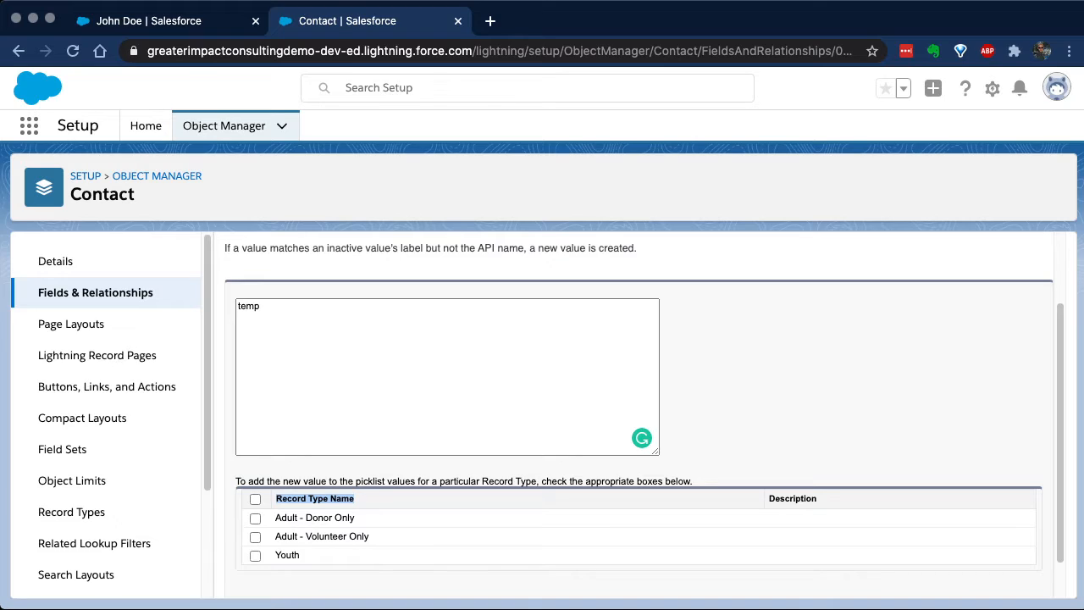
scroll(635, 407, down, 1)
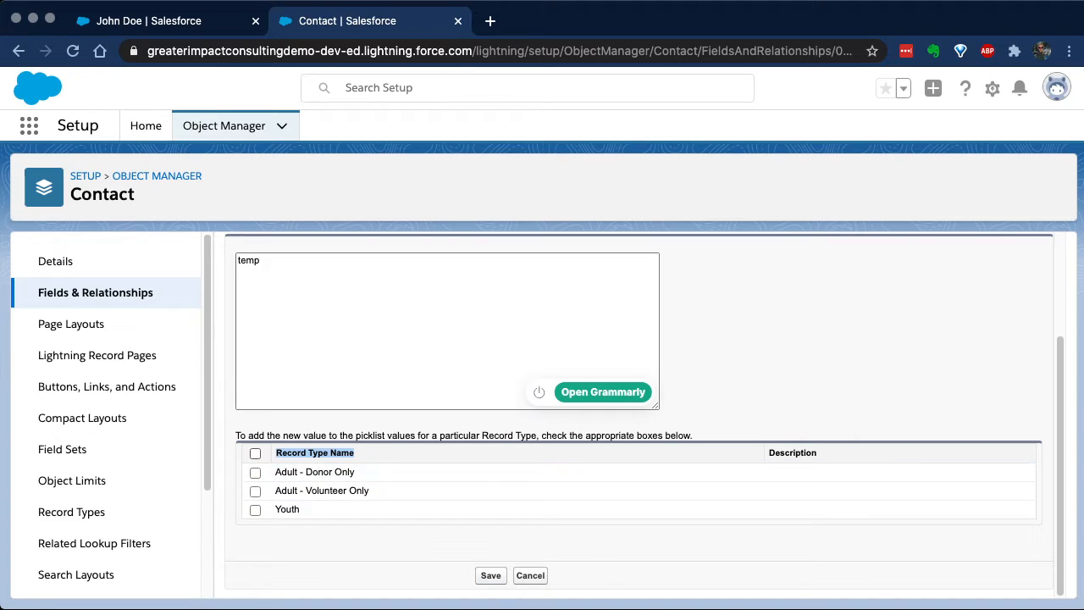
click(255, 453)
click(490, 575)
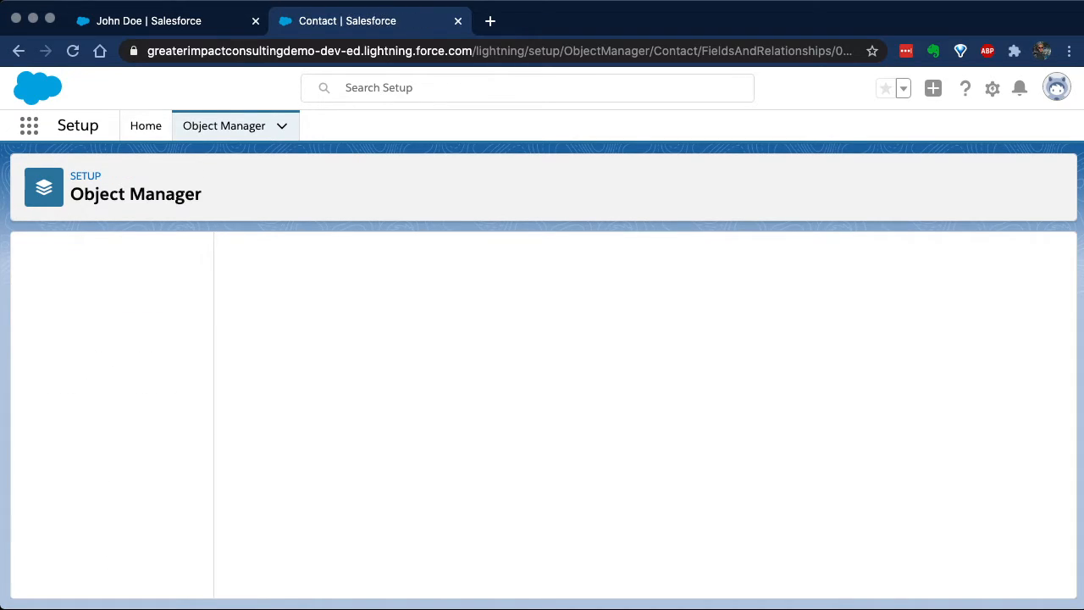
Reload the contact record in the other browser tab and check the choices offered by its Youth or Adult picklist.
click(162, 20)
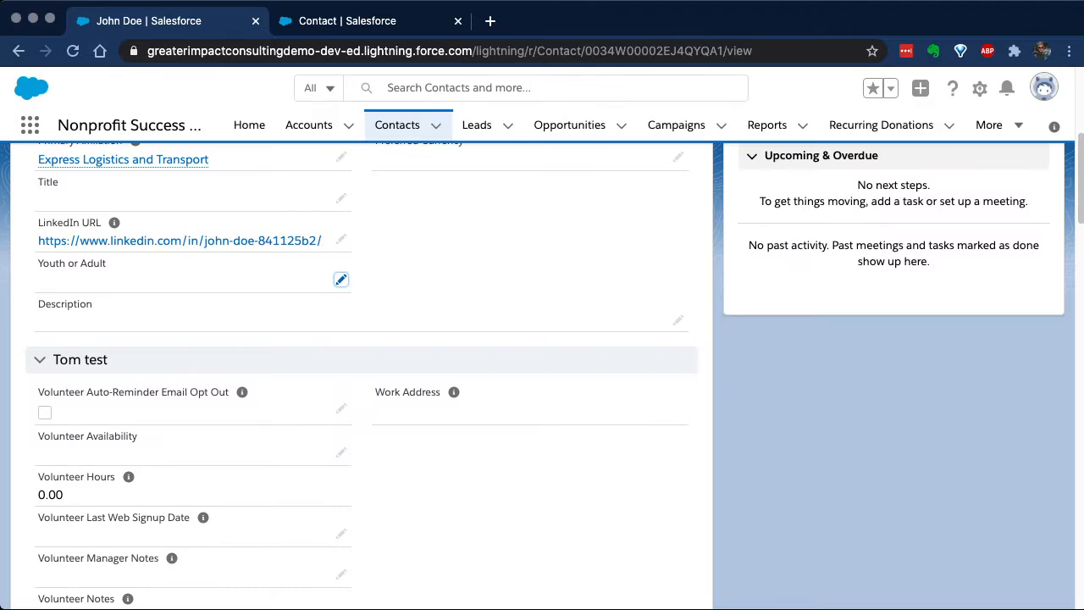
click(73, 51)
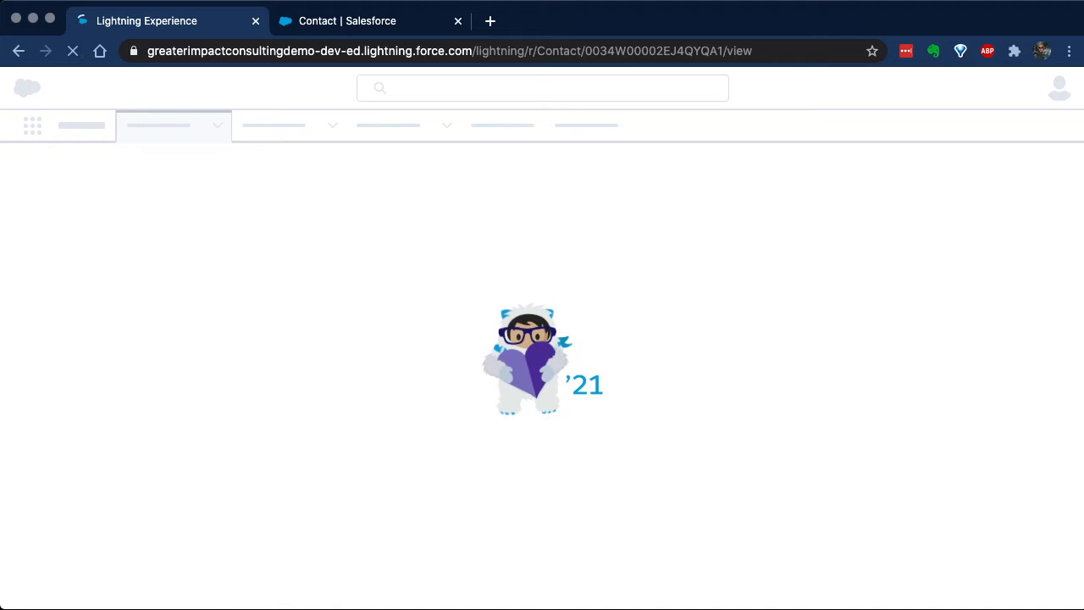
scroll(339, 393, down, 2)
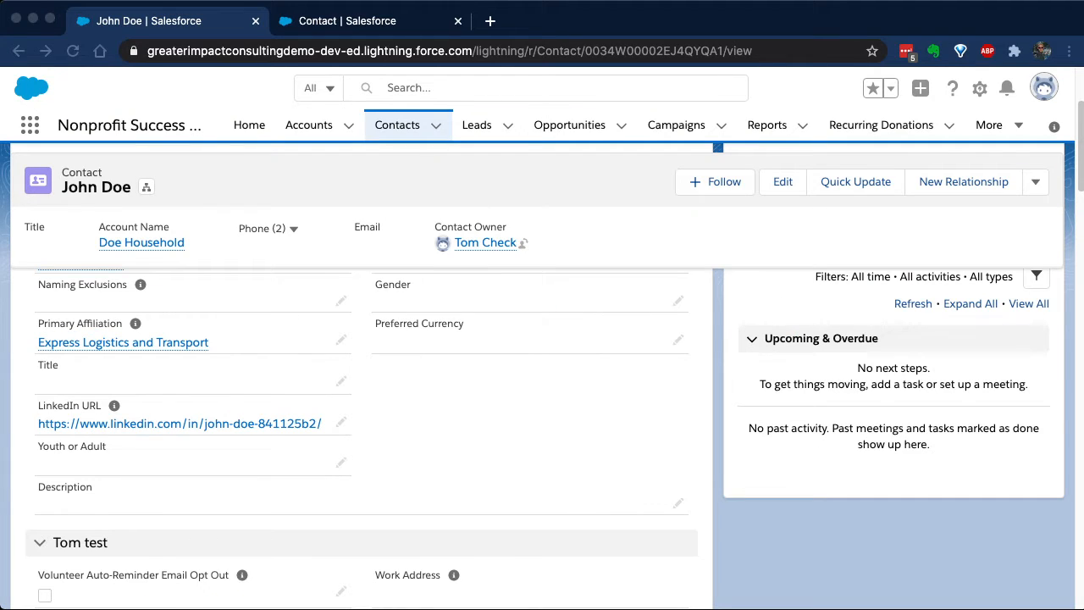
scroll(355, 381, down, 2)
scroll(542, 402, up, 1)
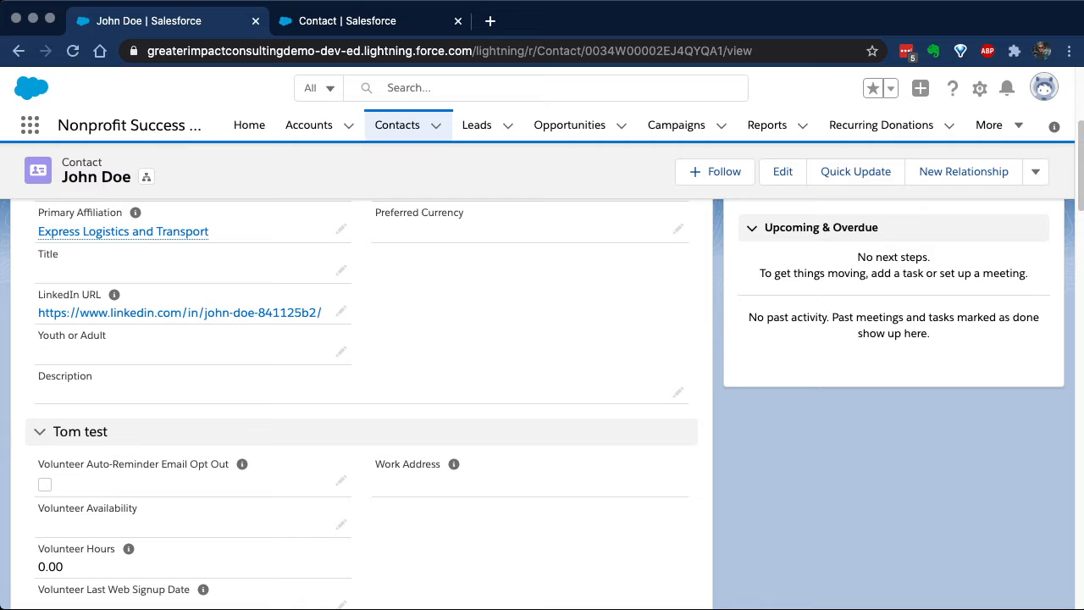
click(341, 351)
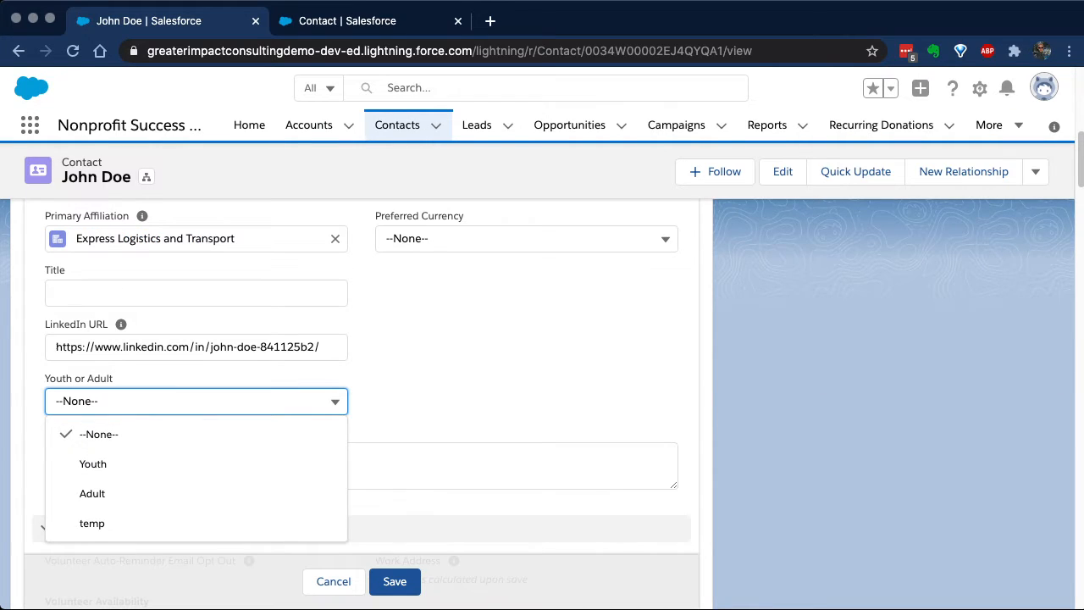
key(super+Tab)
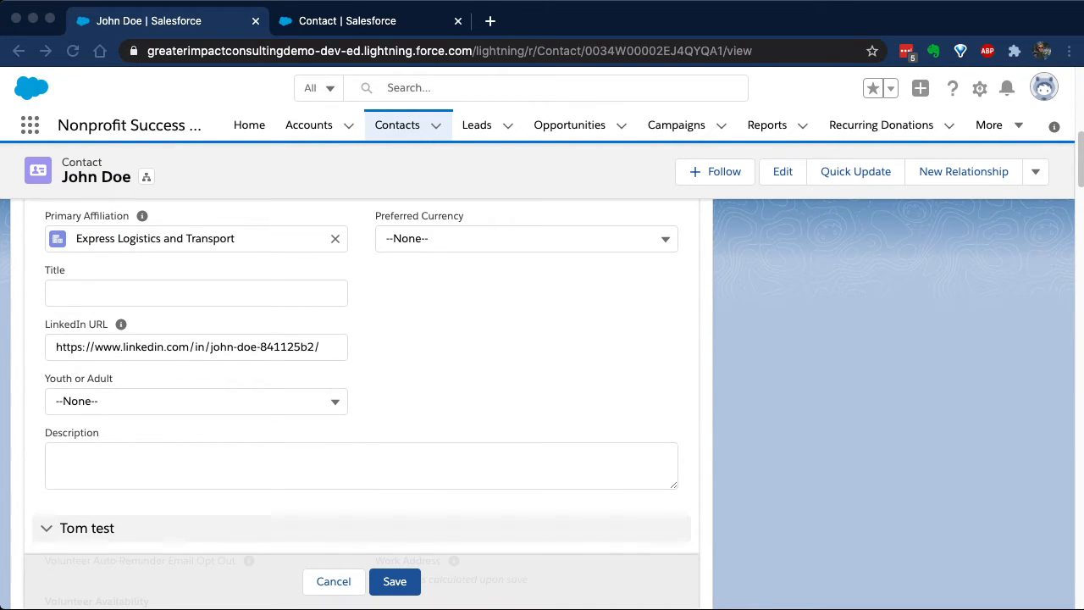
key(super+Tab)
click(196, 401)
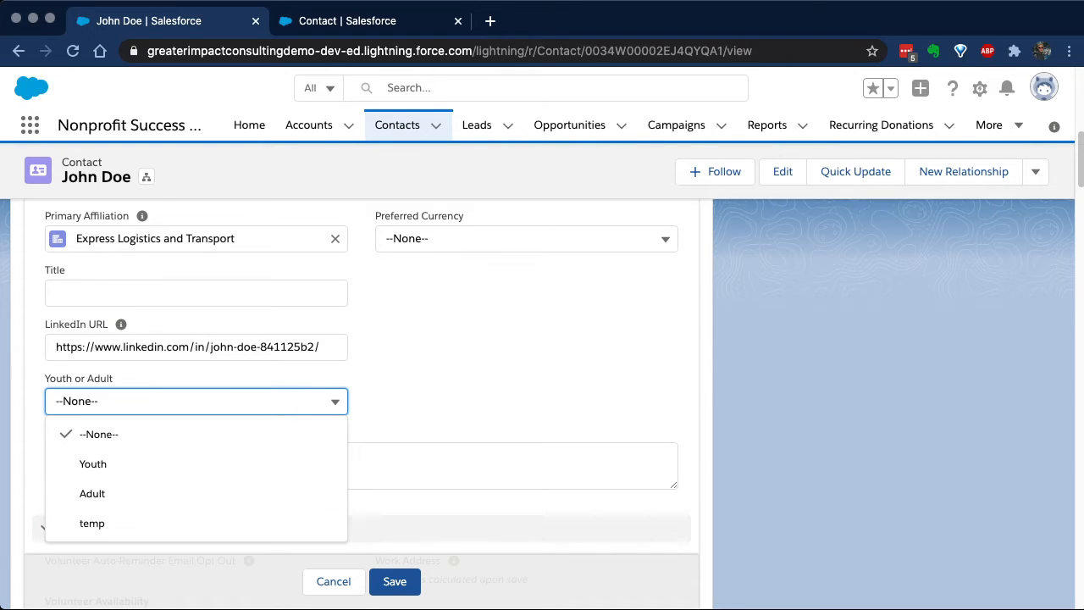
Return to Setup and review the Youth or Adult field's field-level security for each profile.
click(356, 21)
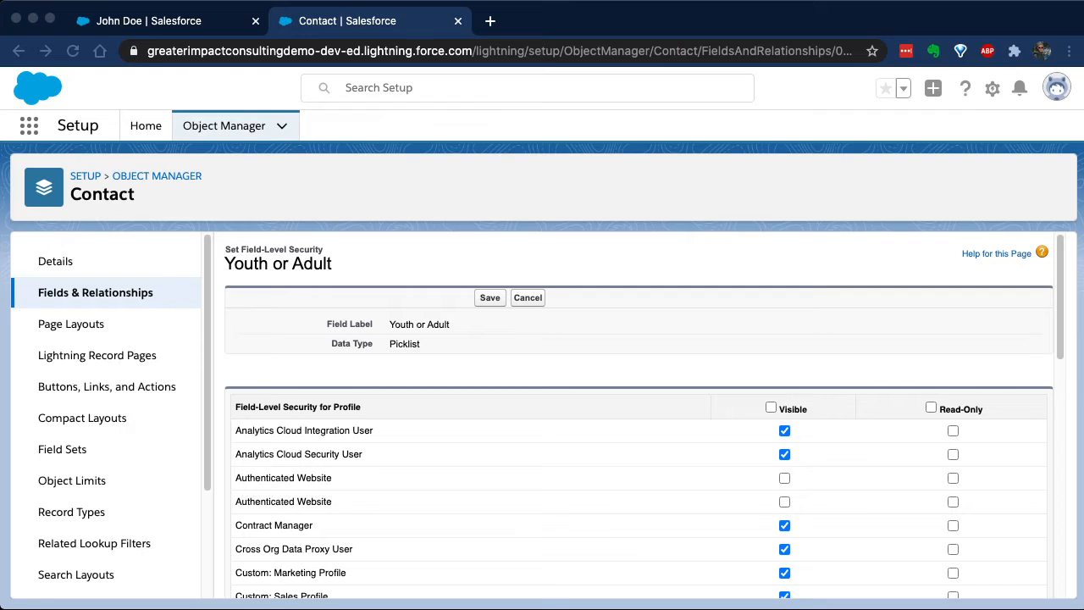
scroll(638, 415, down, 3)
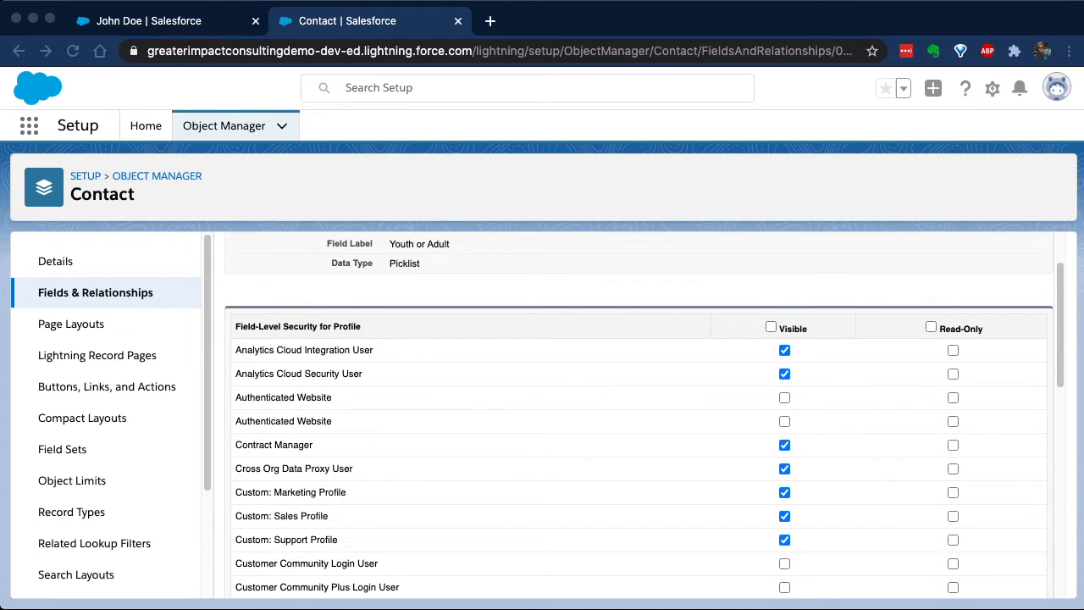
scroll(638, 415, down, 3)
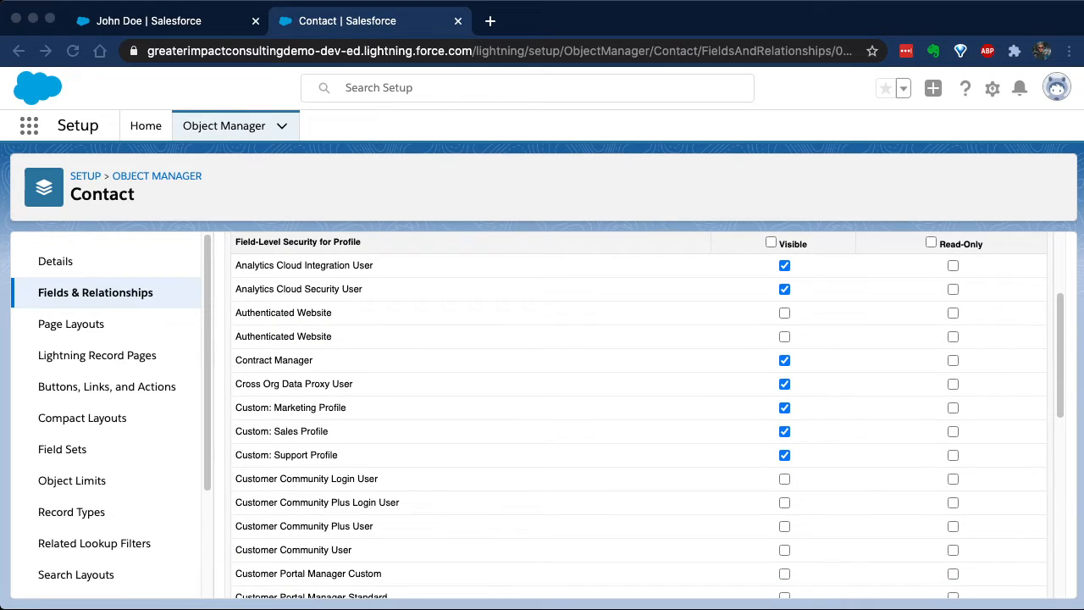
scroll(638, 415, down, 3)
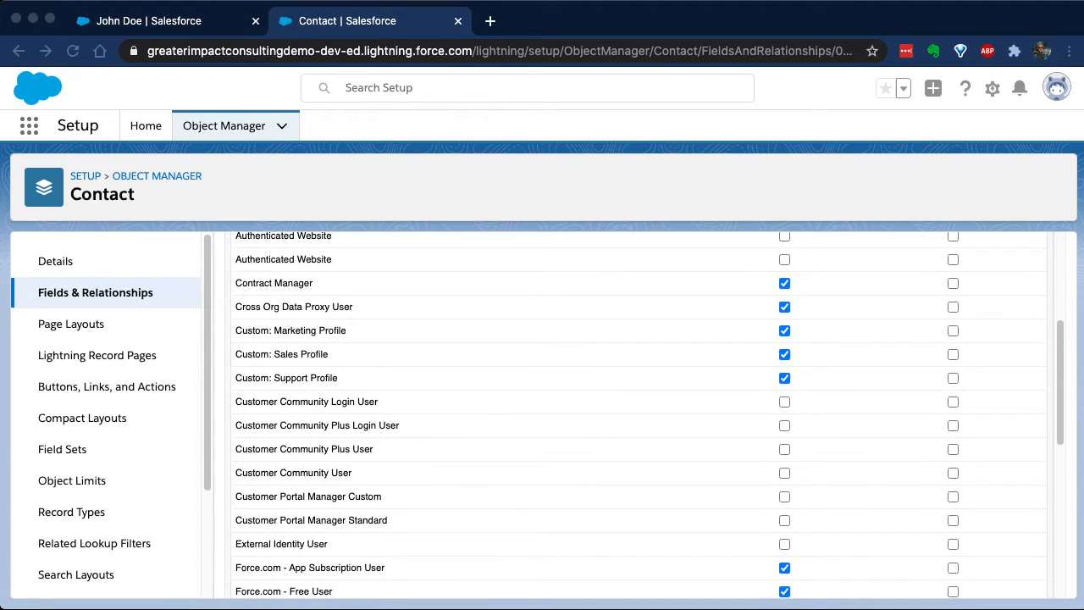
scroll(638, 415, down, 3)
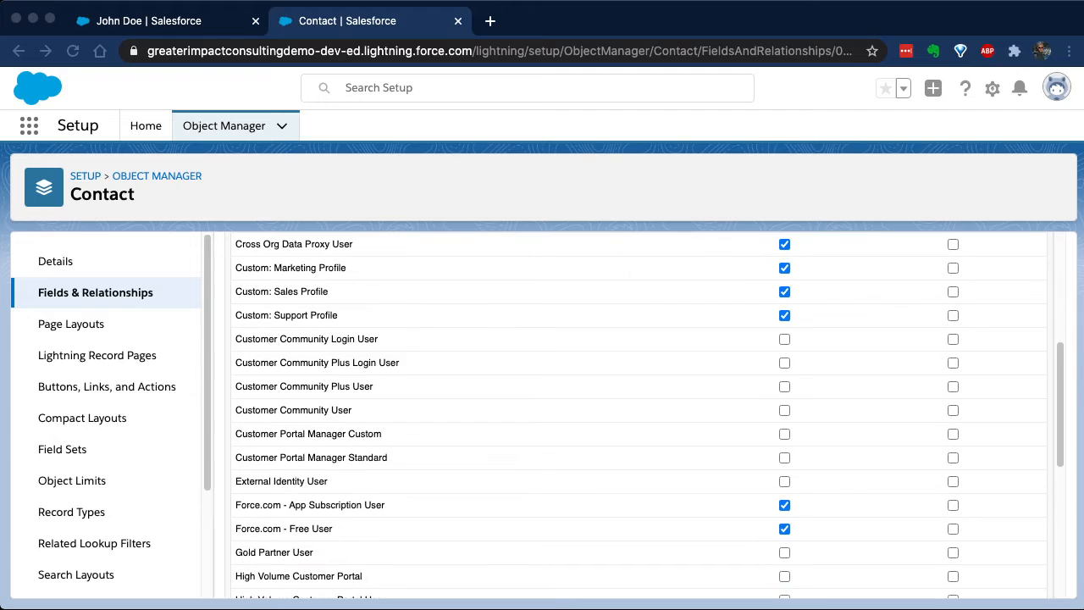
scroll(638, 415, up, 10)
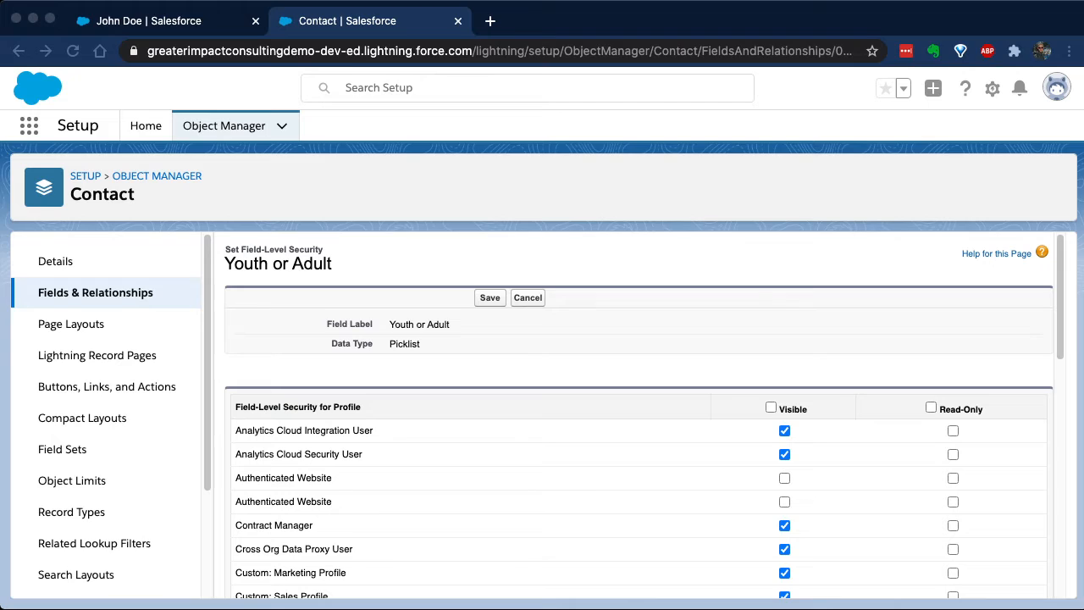
Open the Contact object's Youth record type and edit its available values for the Youth or Adult picklist.
scroll(106, 407, down, 1)
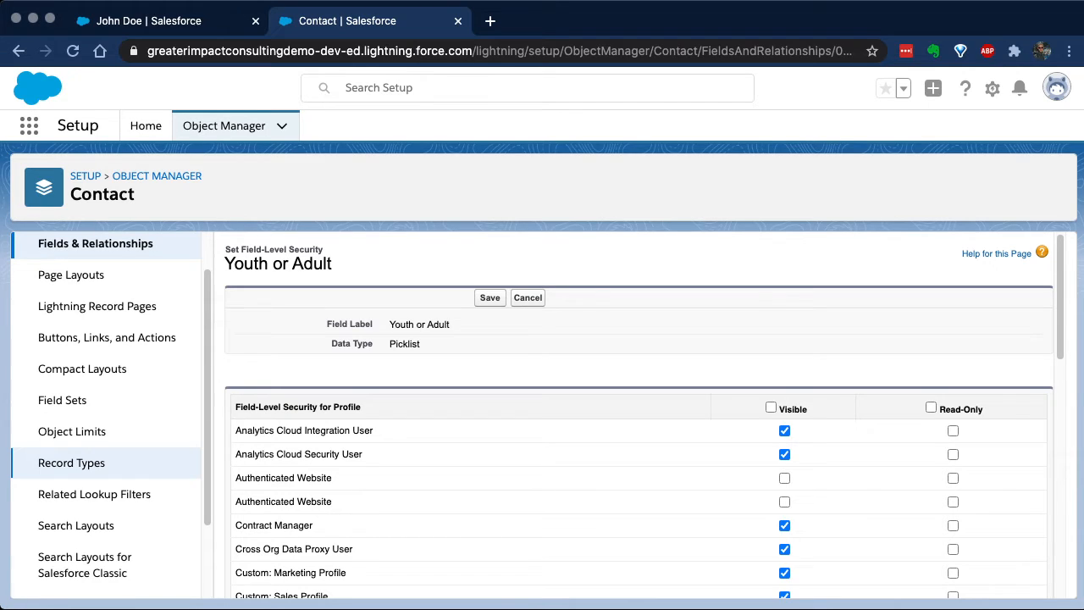
click(71, 462)
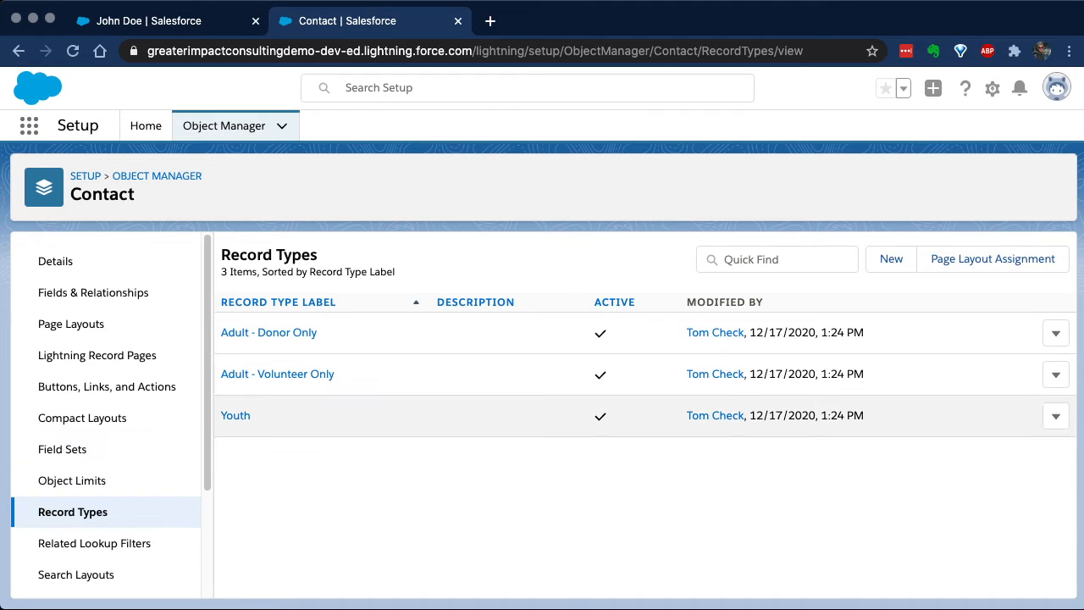
click(236, 415)
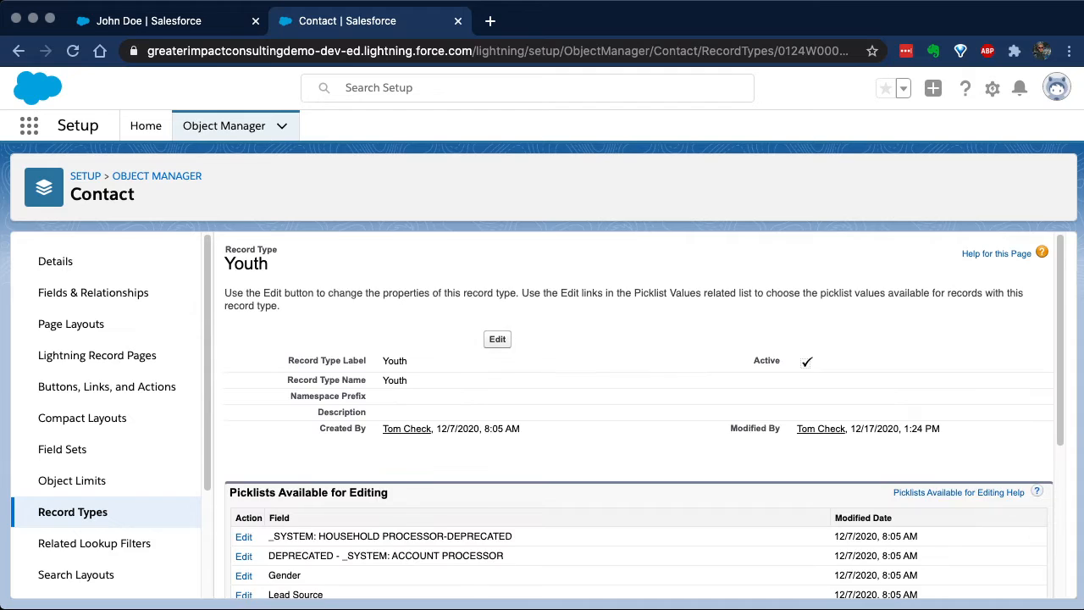
scroll(635, 411, down, 3)
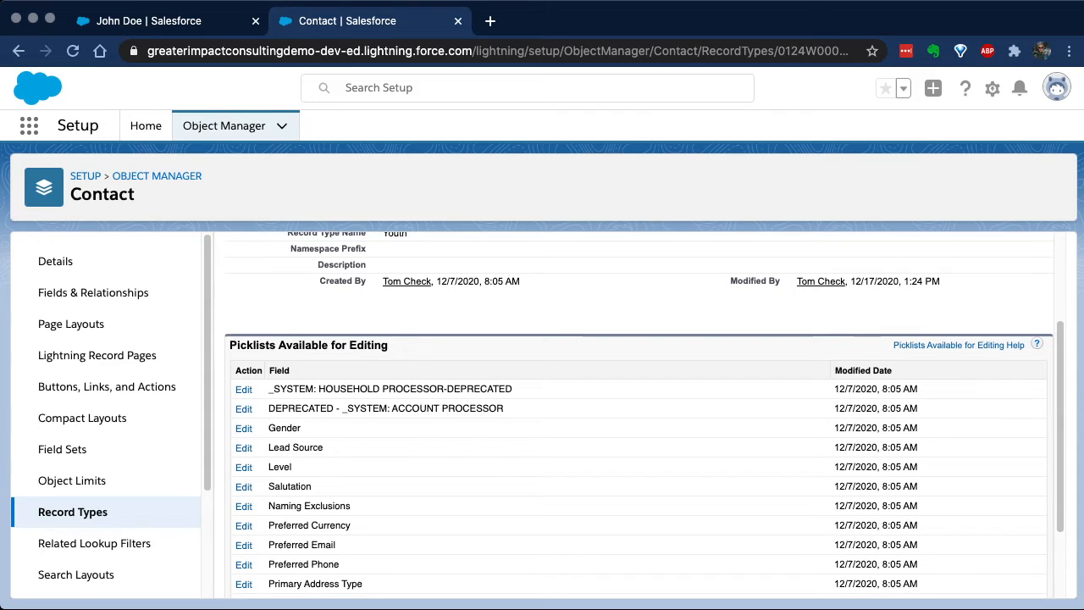
scroll(635, 395, down, 3)
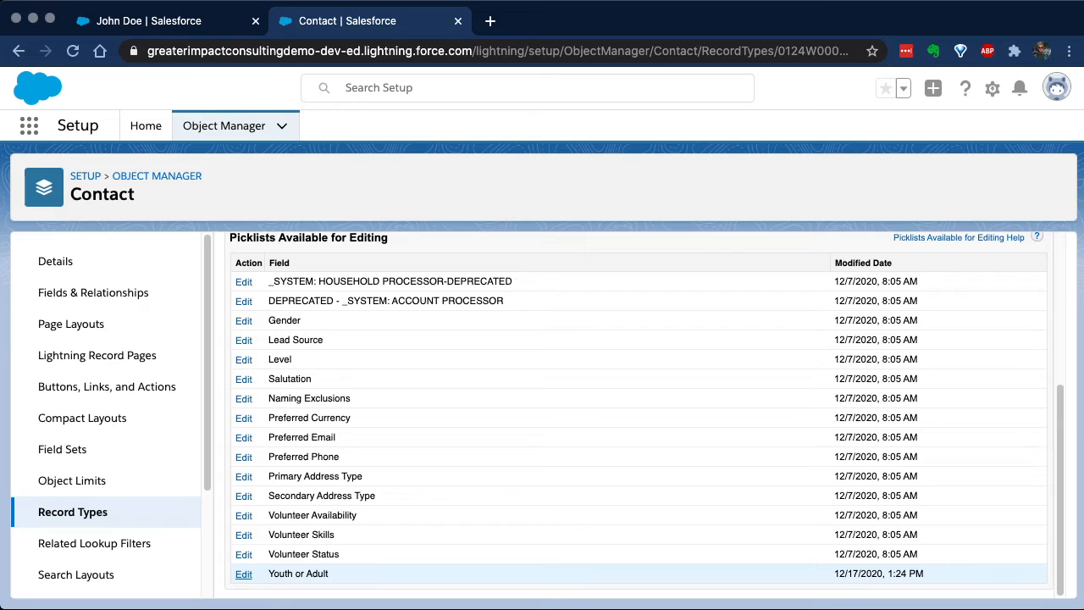
click(244, 574)
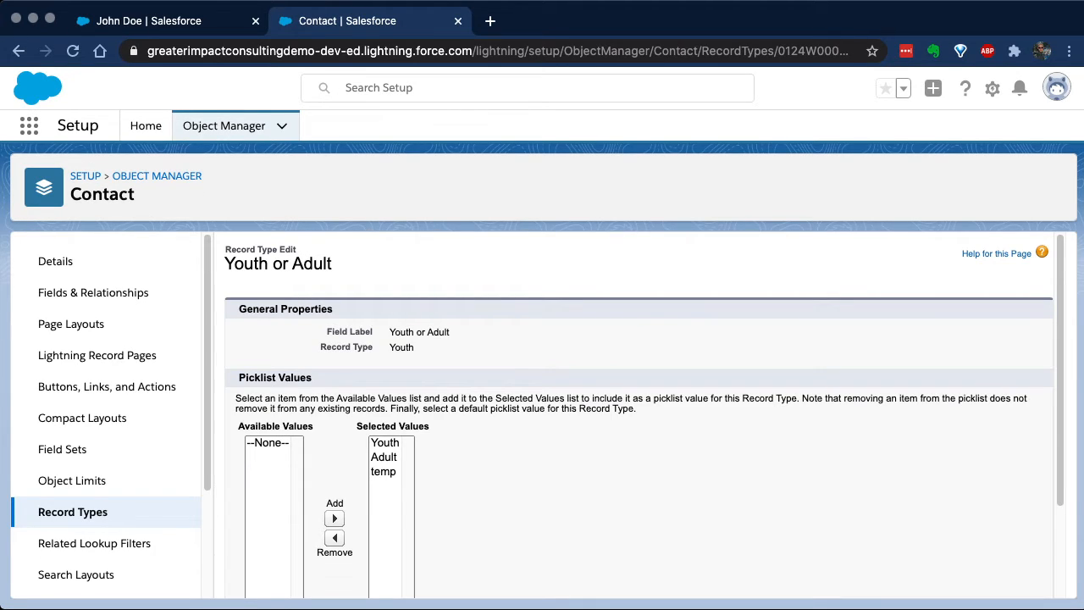
Remove temp from the Youth record type's selected Youth or Adult values, leave the default at --None--, and save.
click(383, 472)
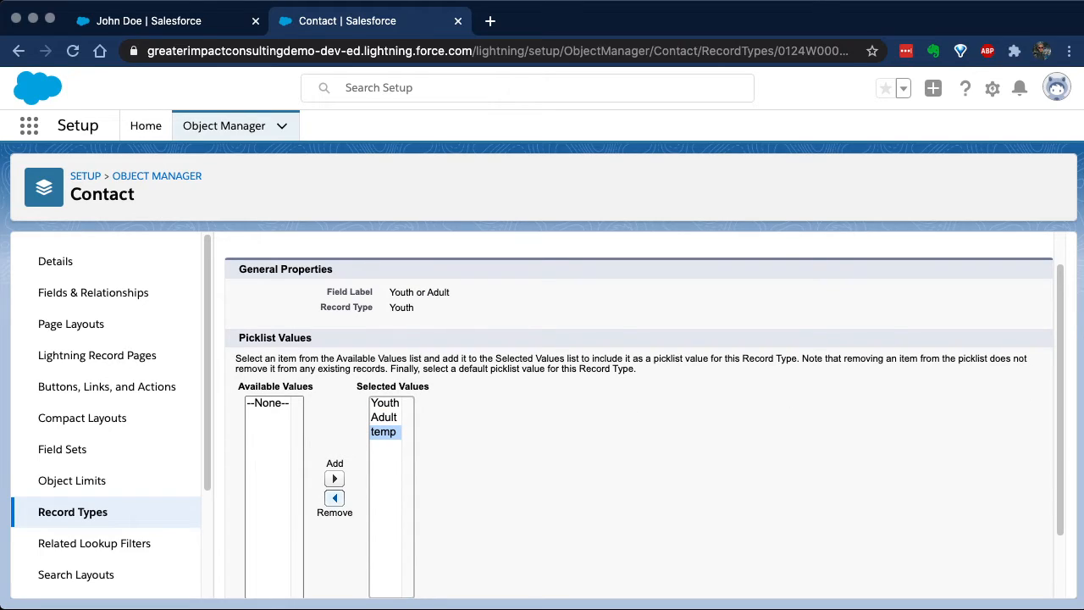
click(334, 498)
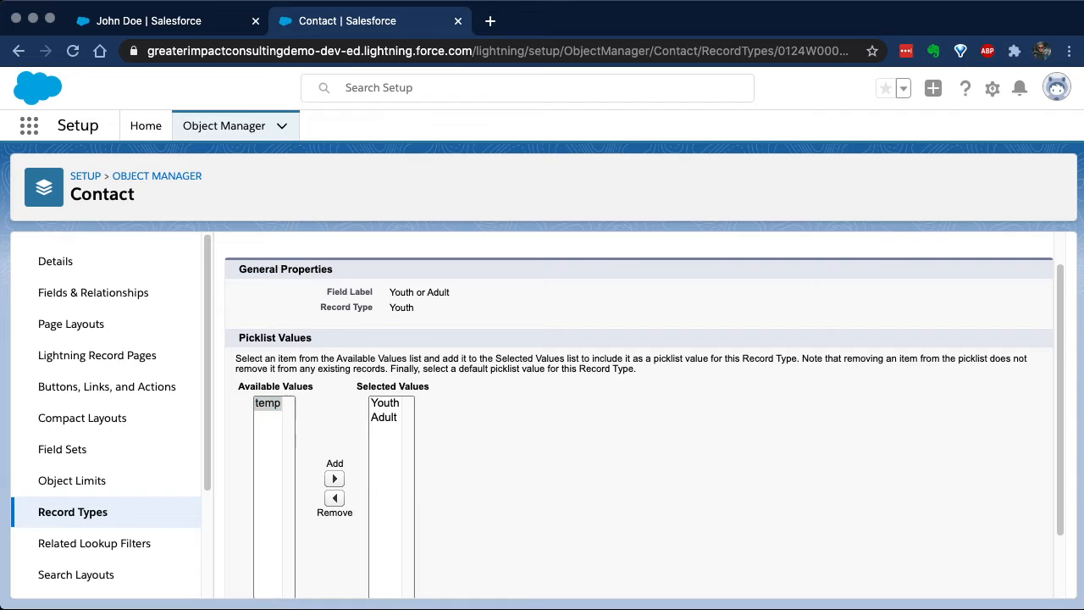
double_click(402, 307)
scroll(640, 415, down, 2)
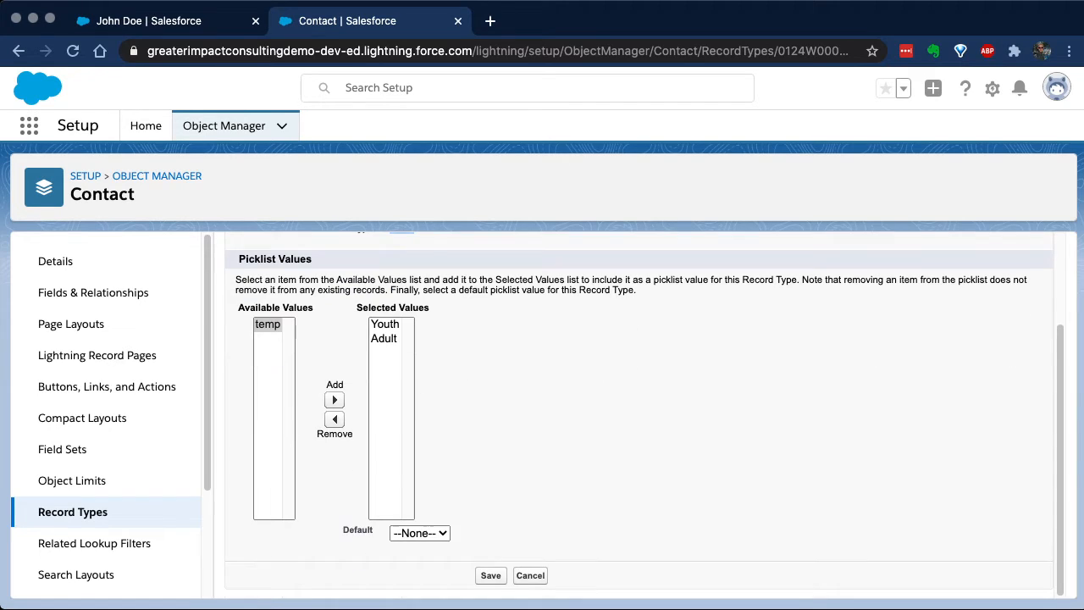
click(490, 575)
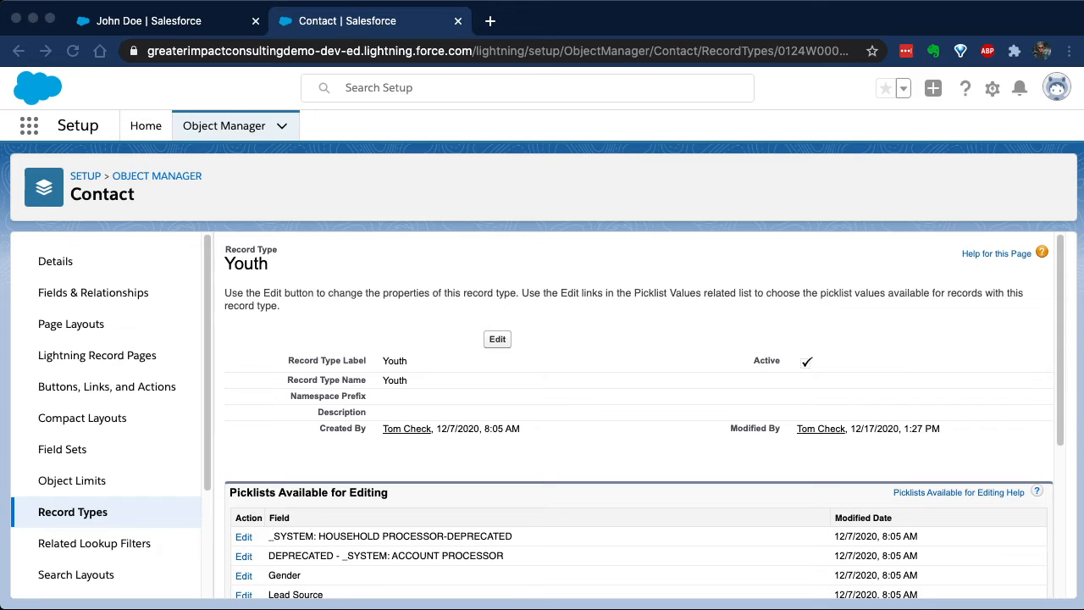
Go back to the contact record, edit its Youth or Adult field, and examine which picklist choices it offers.
click(149, 21)
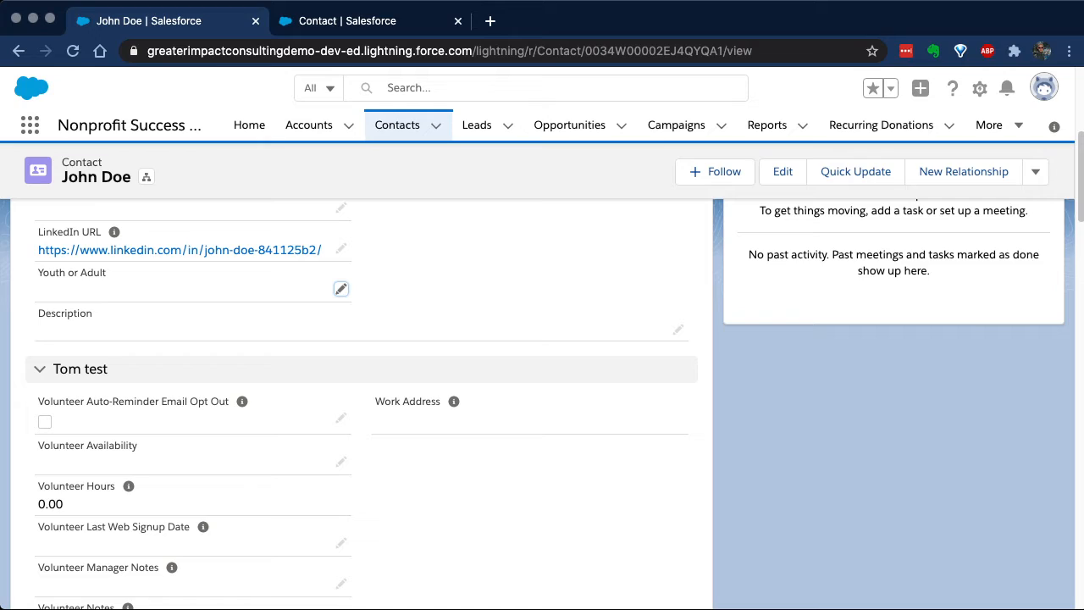
click(340, 289)
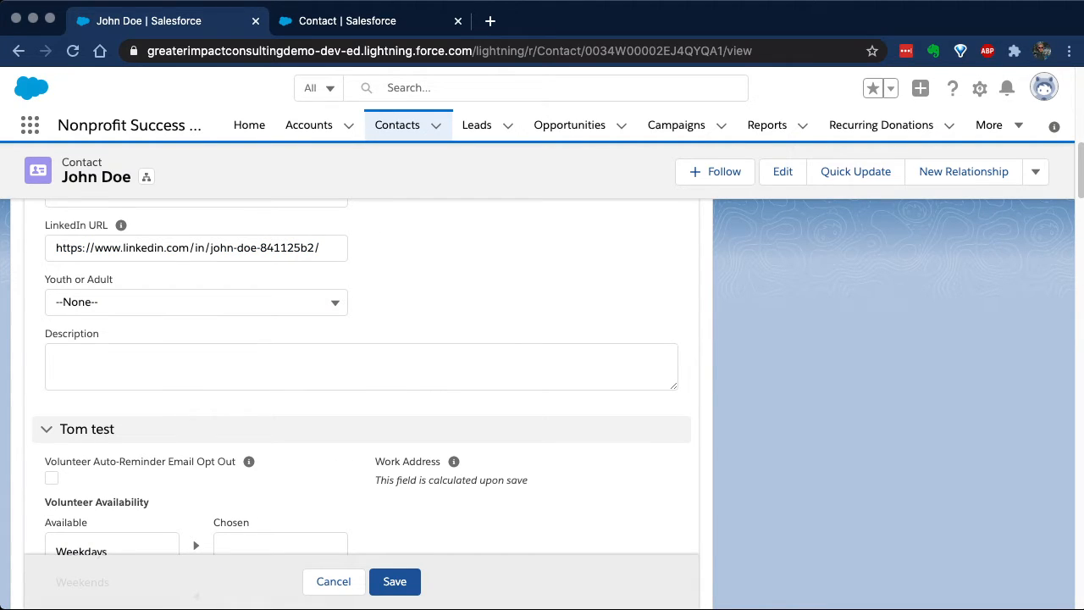
click(334, 302)
key(Down)
key(Down)
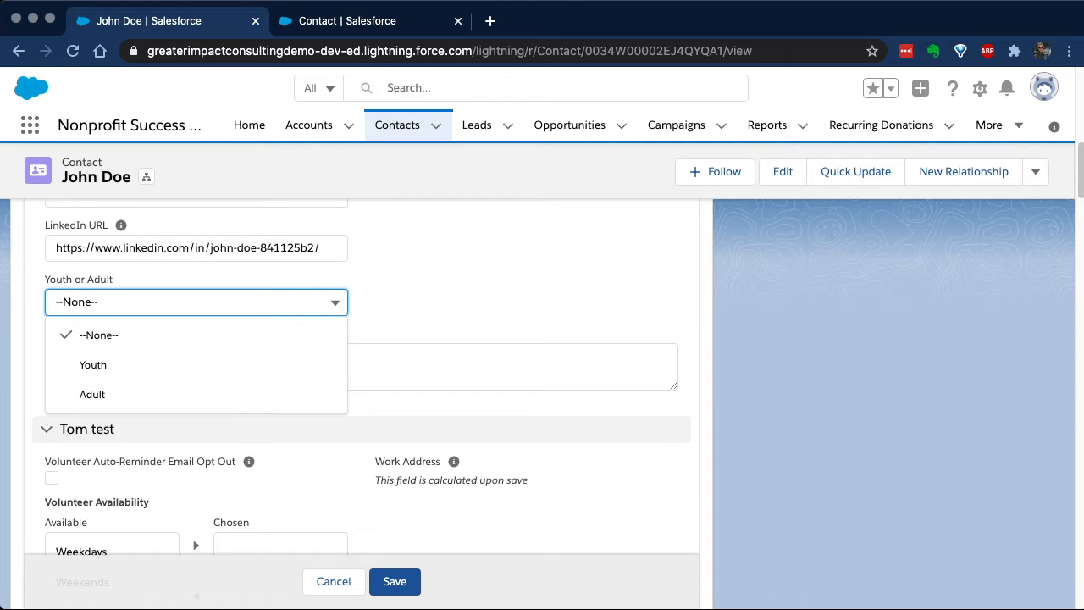
Search for "tom", open the first matching contact record, and find its Youth or Adult field.
click(545, 88)
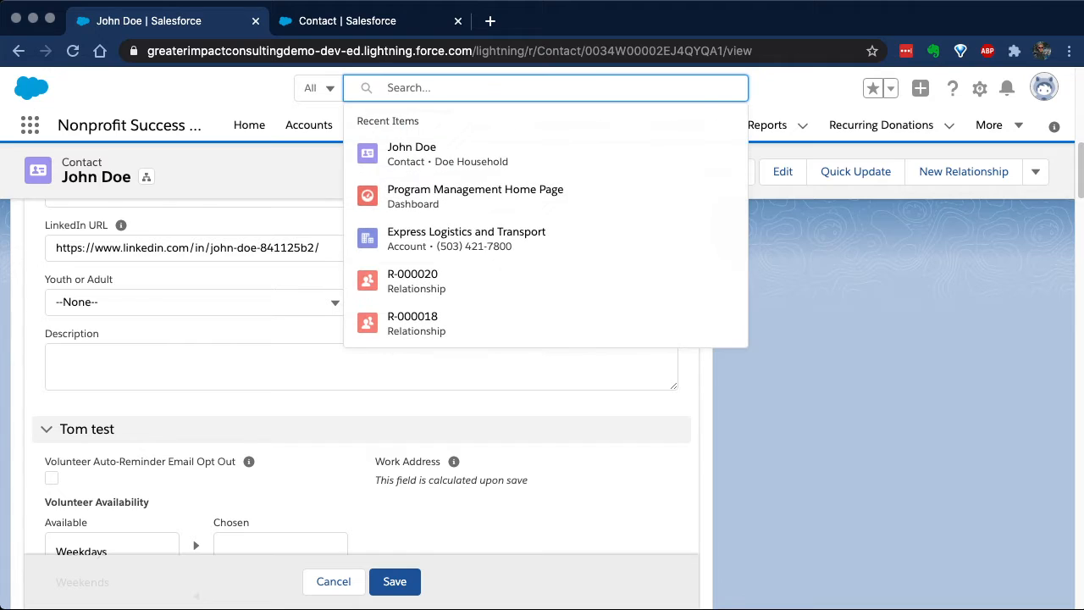
text(tom)
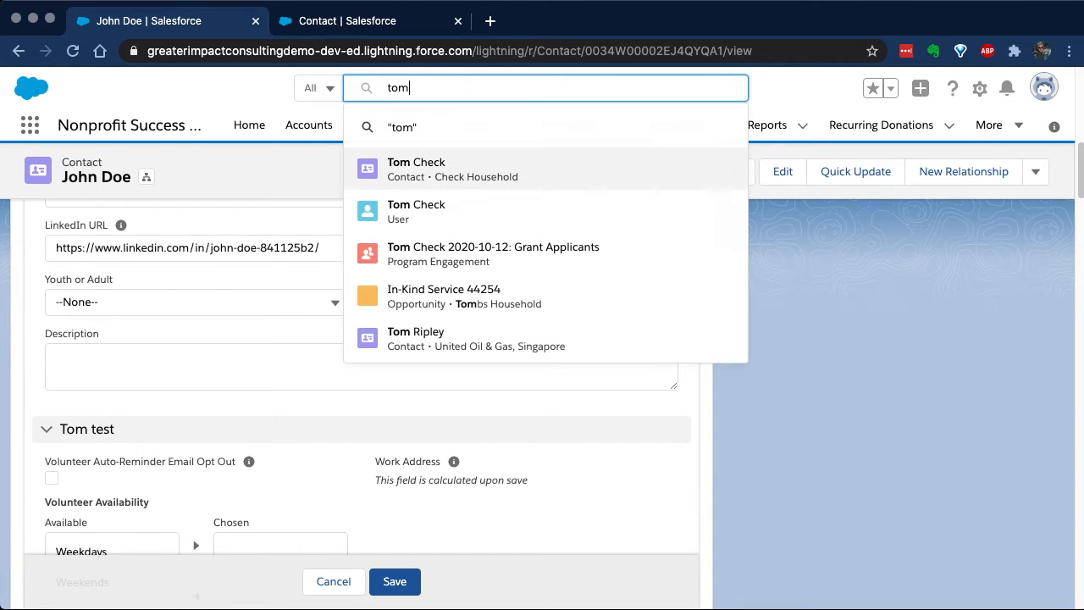
click(452, 168)
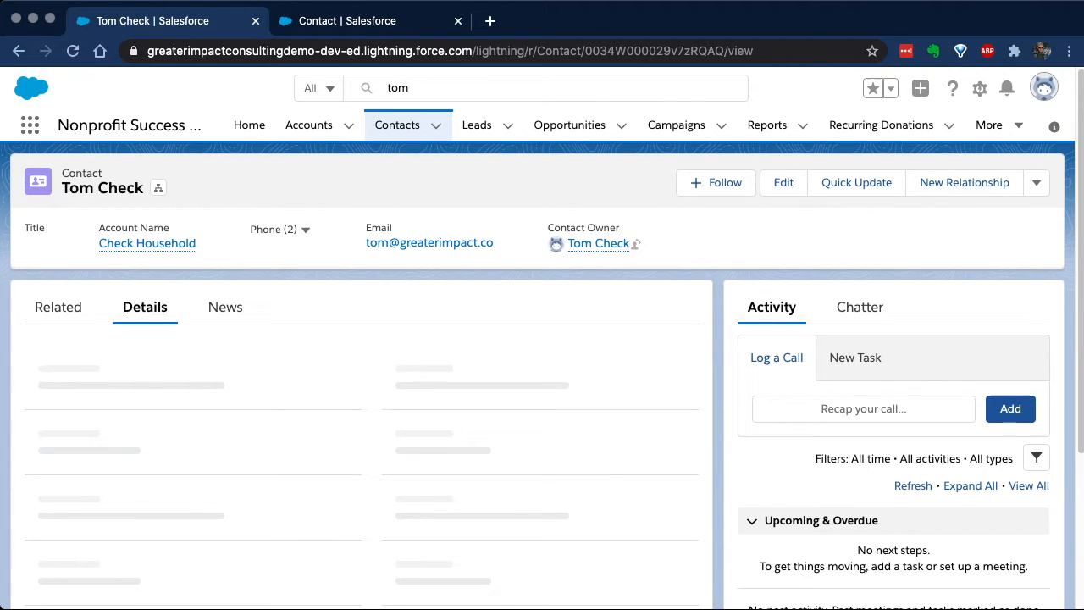
scroll(355, 381, down, 3)
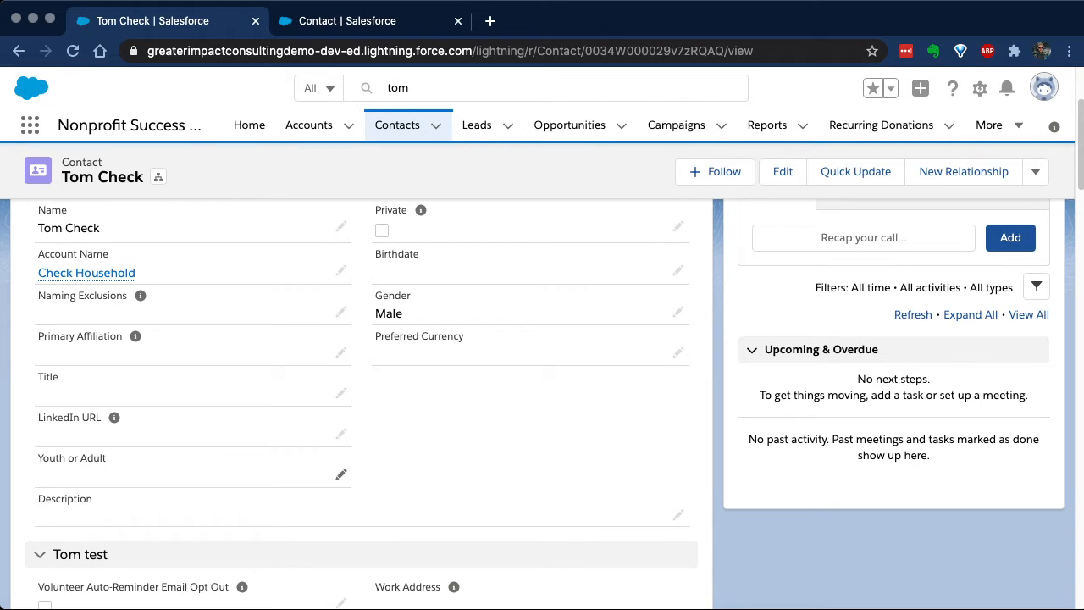
Edit this contact's Youth or Adult field and examine which picklist choices it offers.
click(341, 474)
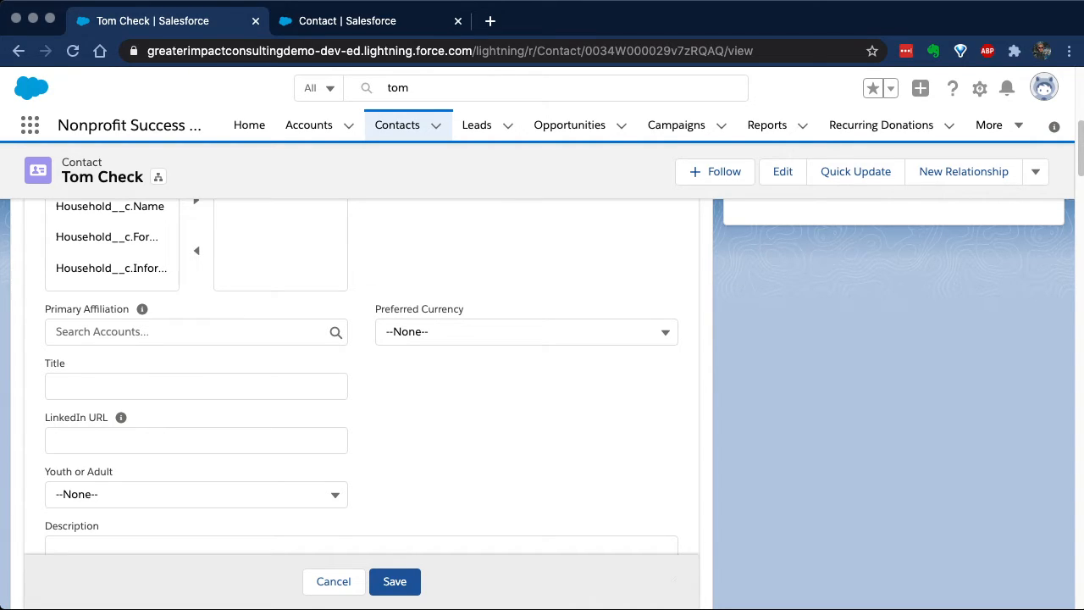
click(196, 494)
key(Up)
key(Up)
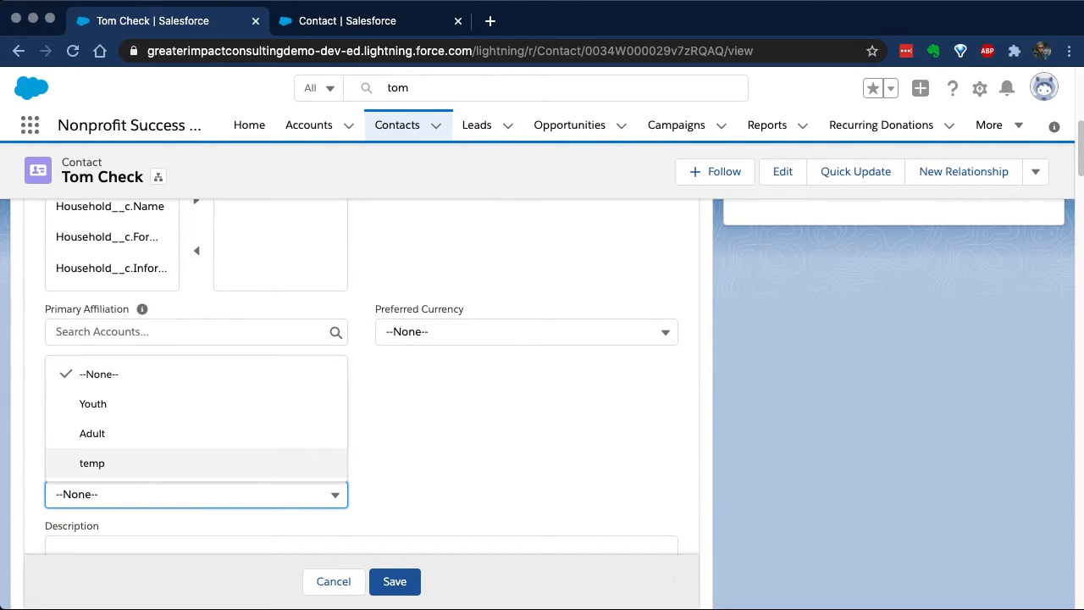
key(Up)
key(Up)
key(Up)
key(Up)
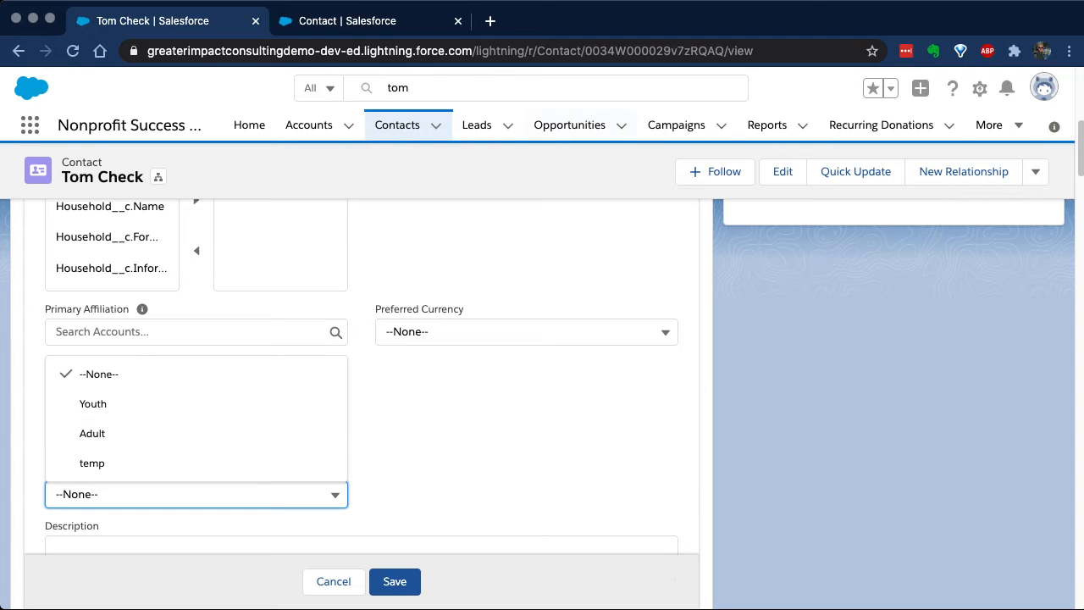
Return to Setup and review the Youth record type's available and selected values for the Youth or Adult picklist.
click(348, 21)
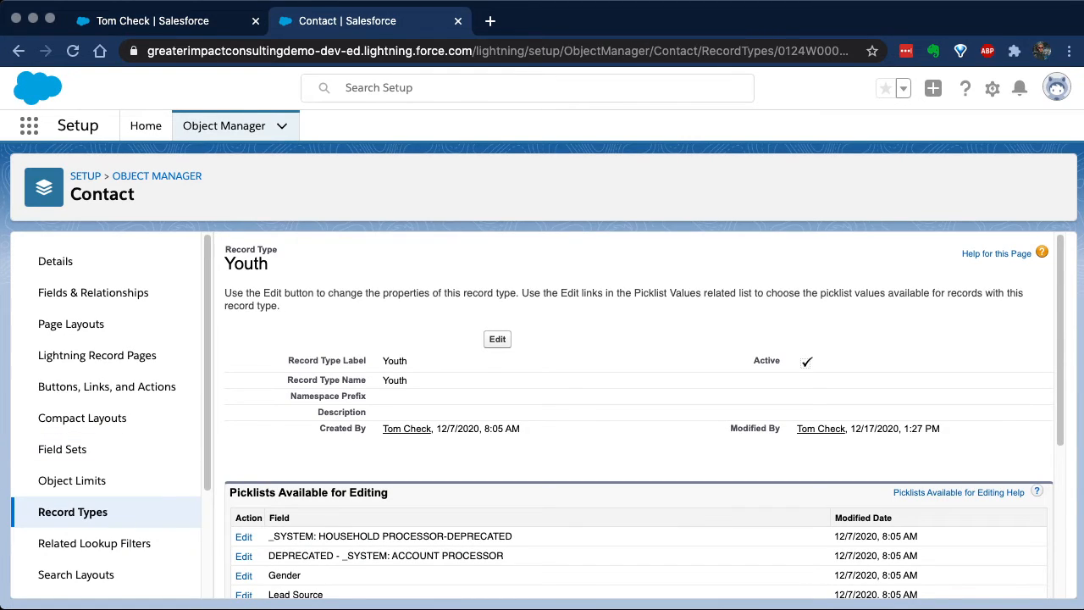
scroll(640, 415, down, 3)
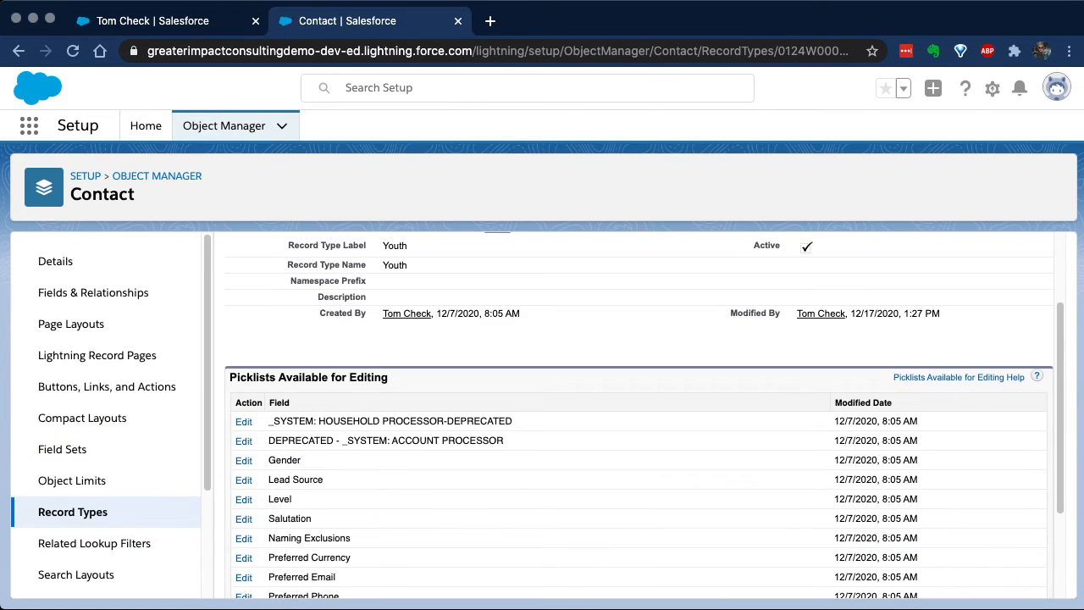
scroll(639, 397, down, 2)
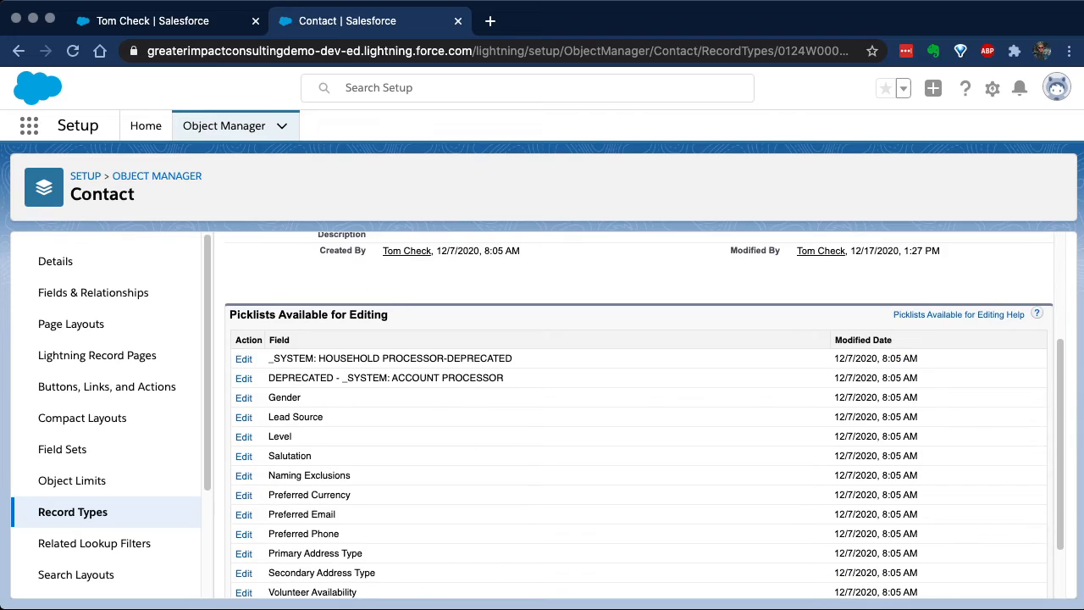
scroll(639, 396, down, 2)
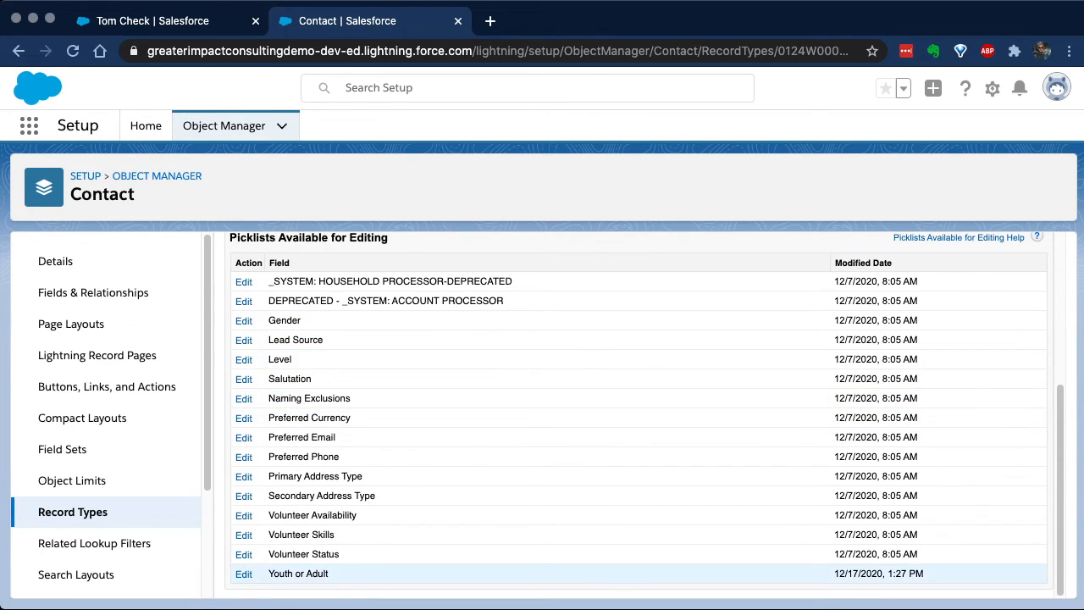
click(244, 573)
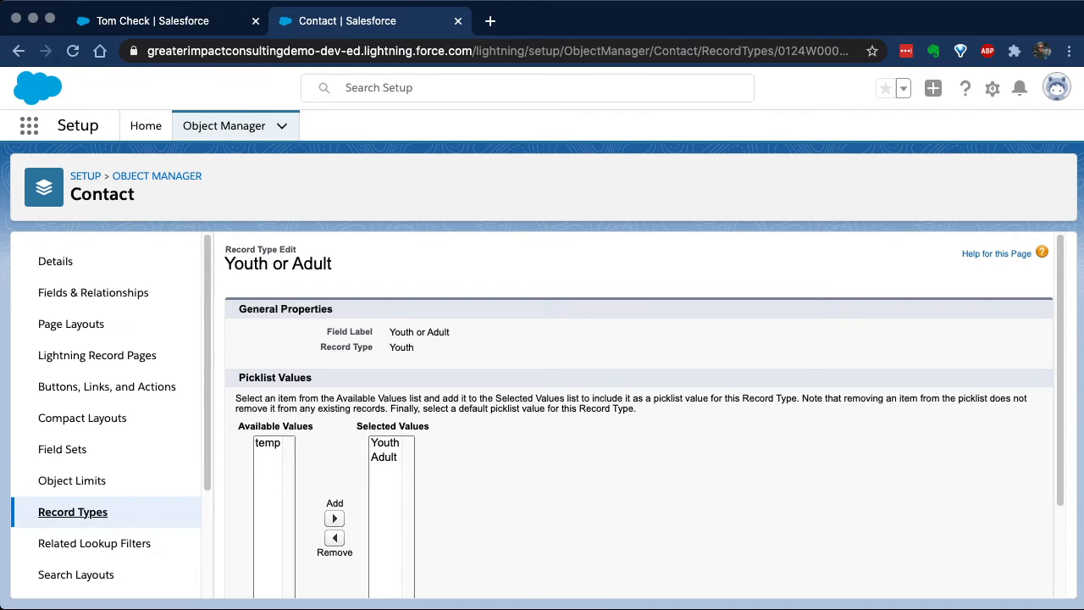
Reopen the Youth record type's Volunteer Availability picklist and try removing Weekends from its selected values.
click(73, 511)
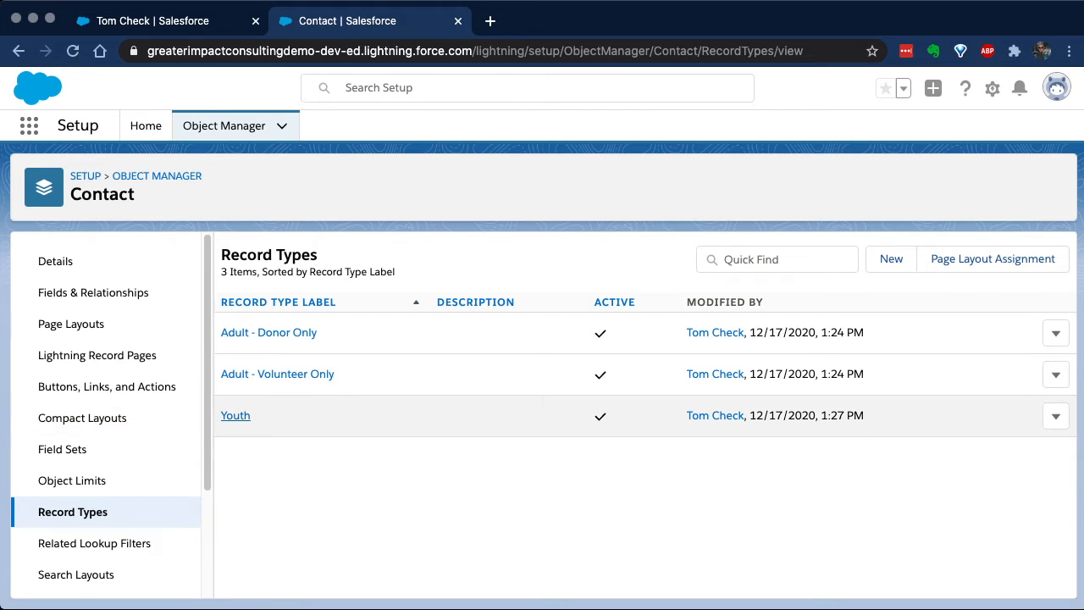
click(235, 415)
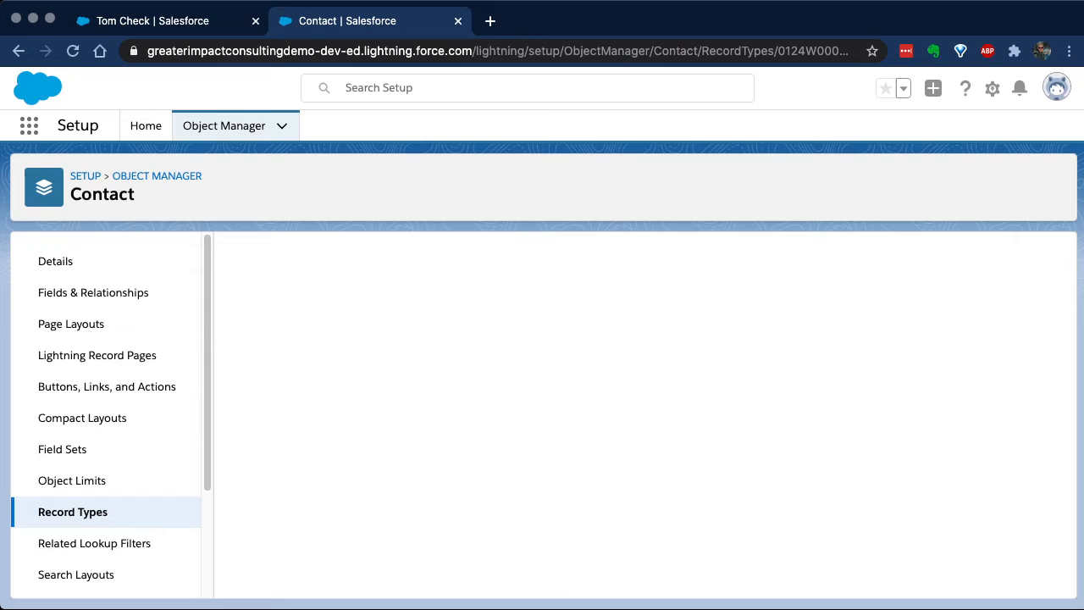
scroll(592, 378, down, 5)
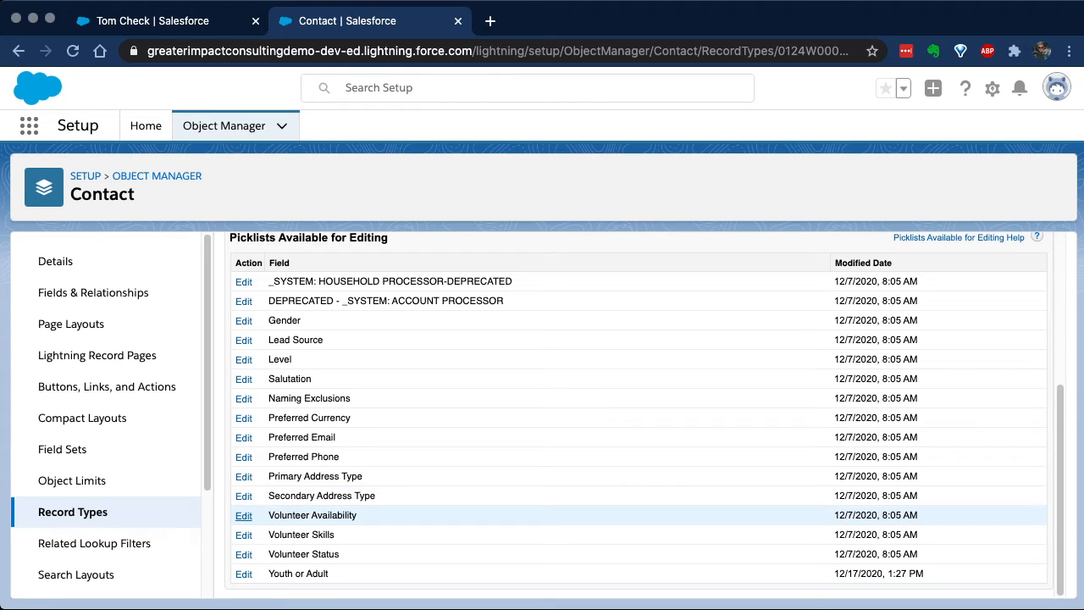
click(243, 515)
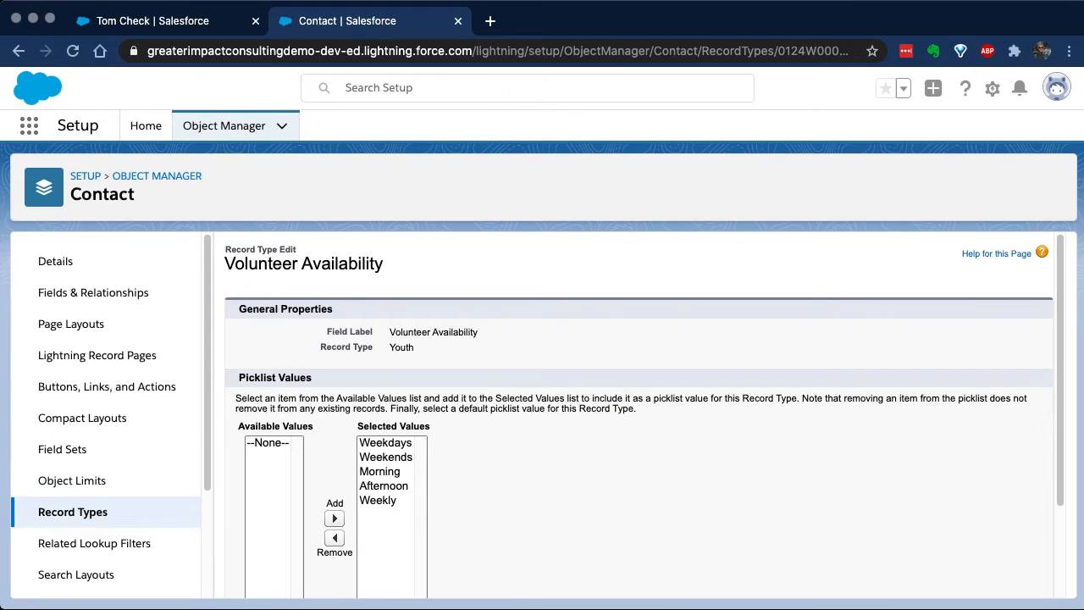
scroll(639, 415, down, 3)
click(384, 376)
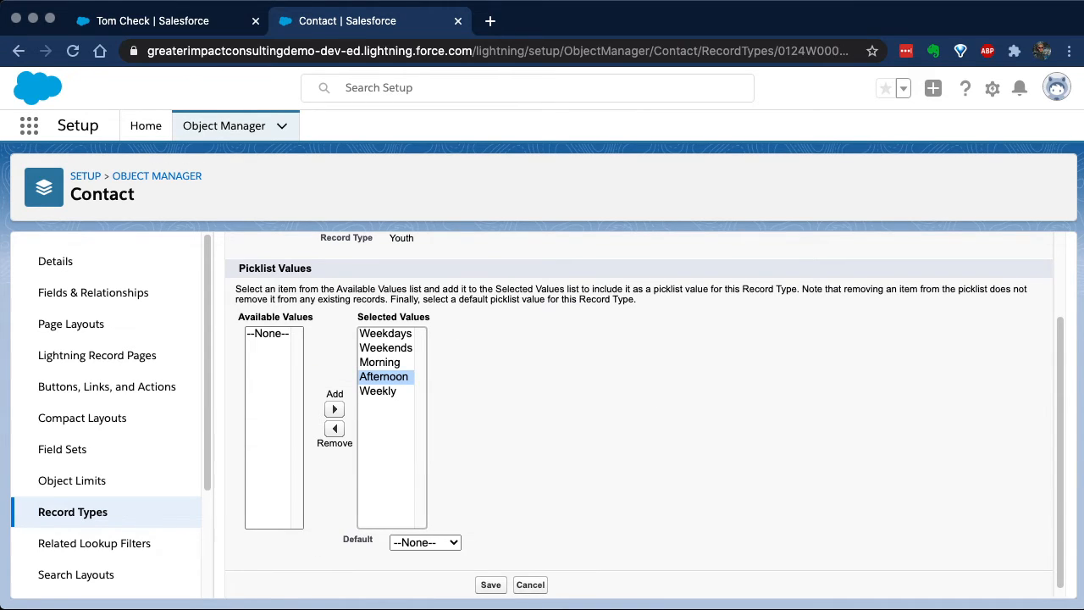
double_click(385, 348)
click(334, 428)
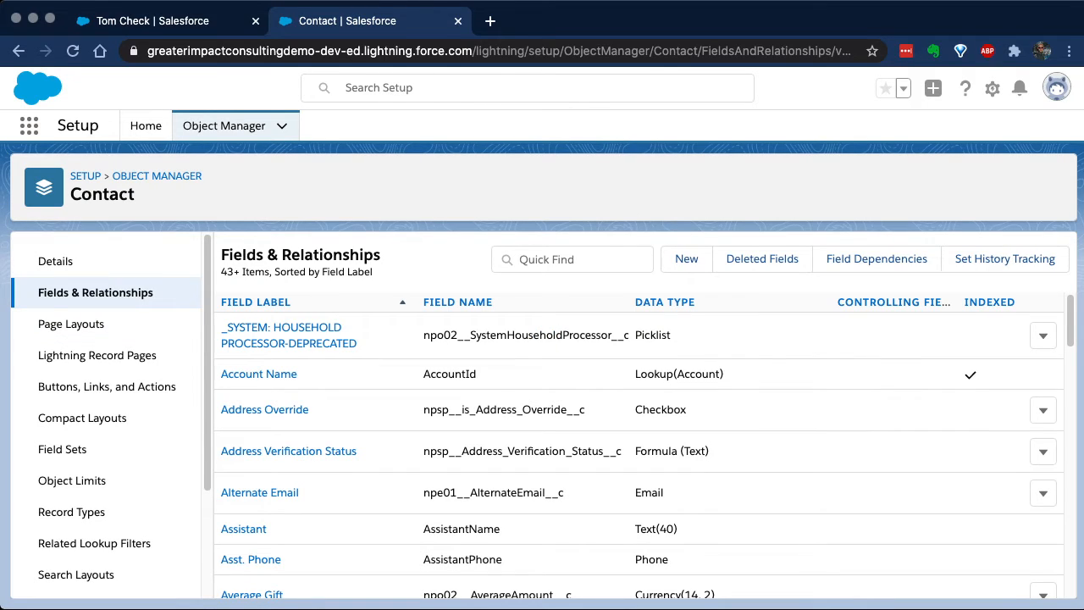
Find the Youth or Adult field by searching the Contact fields for adult, and deactivate its temp picklist value.
click(572, 259)
text(adult)
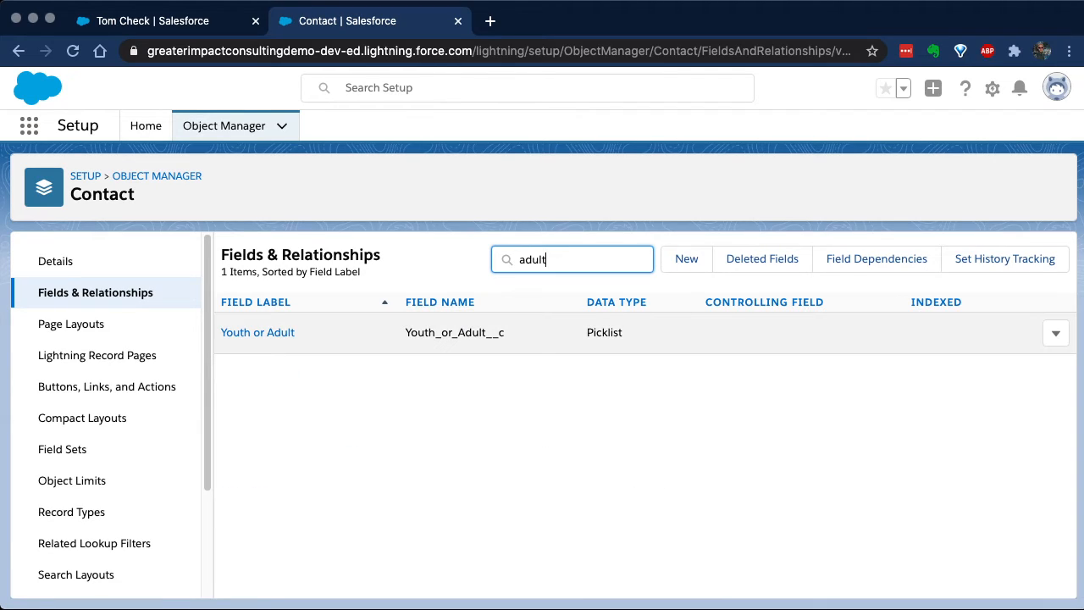
click(257, 333)
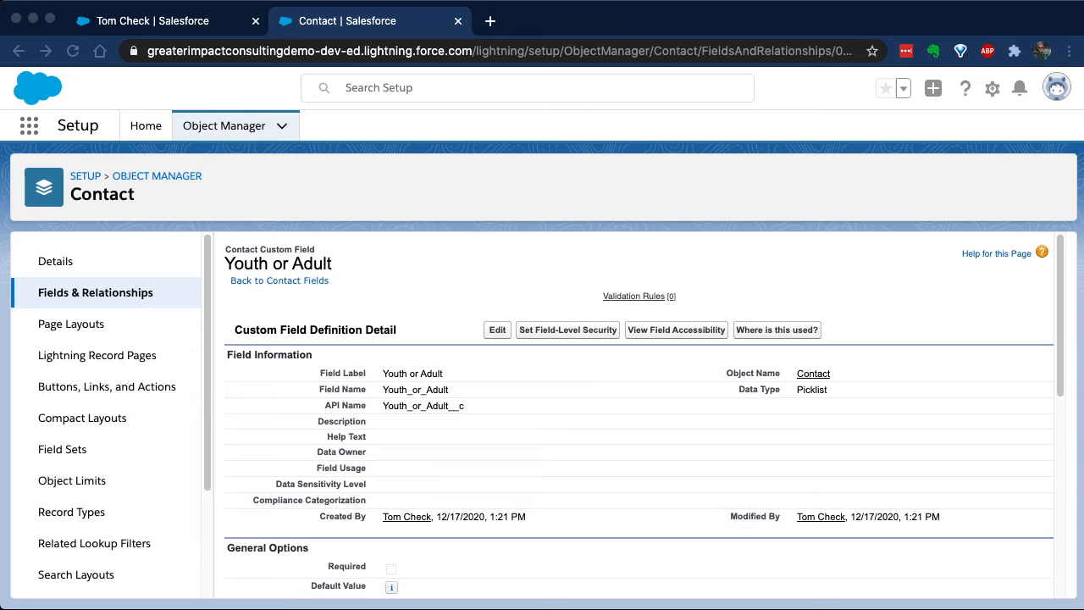
scroll(639, 415, down, 10)
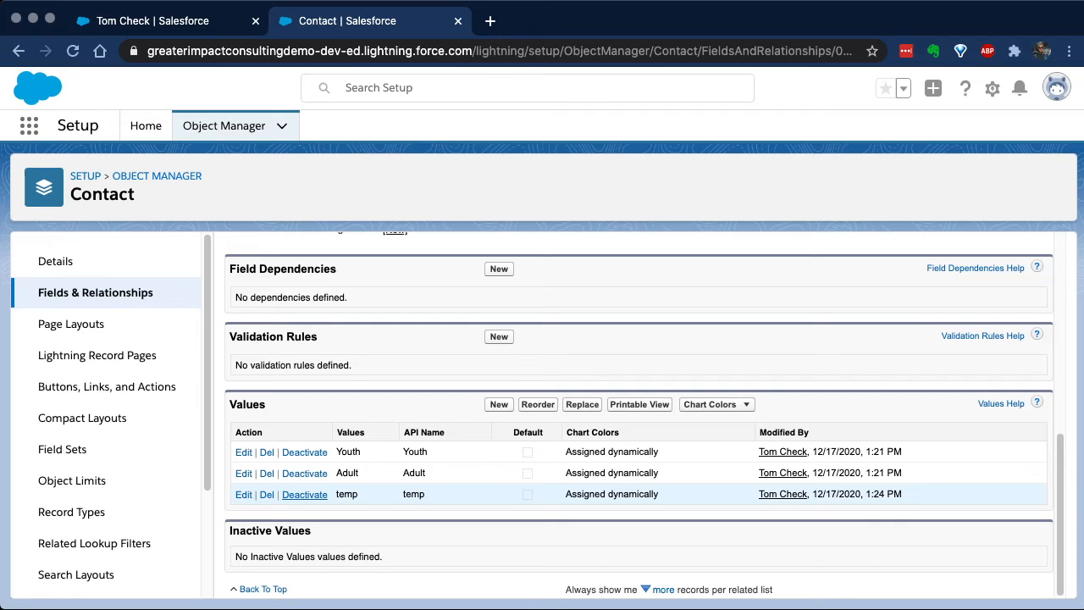
click(304, 493)
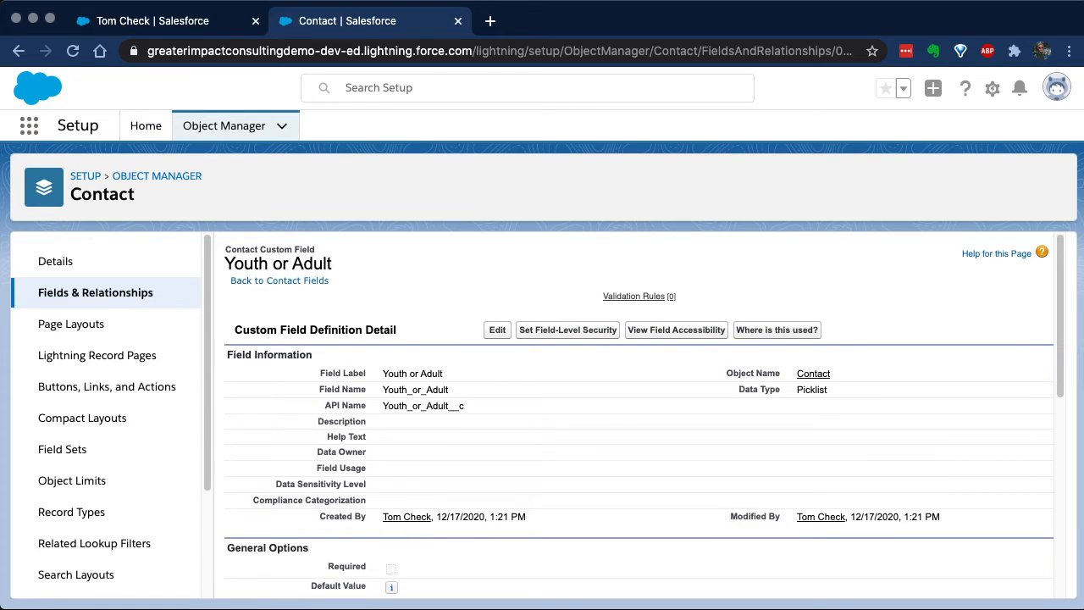
scroll(638, 415, down, 5)
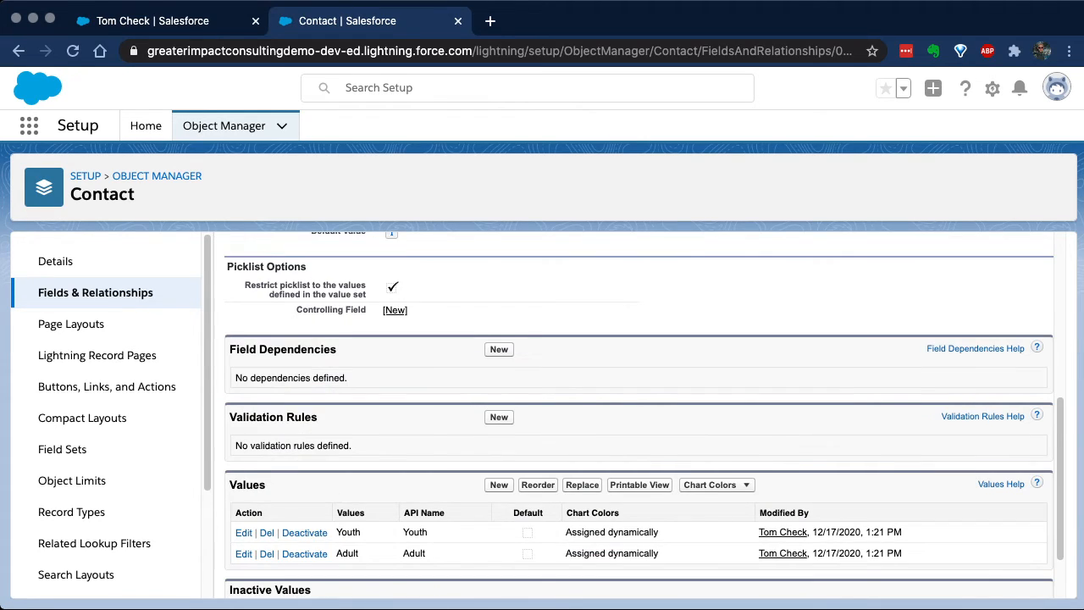
scroll(638, 414, down, 1)
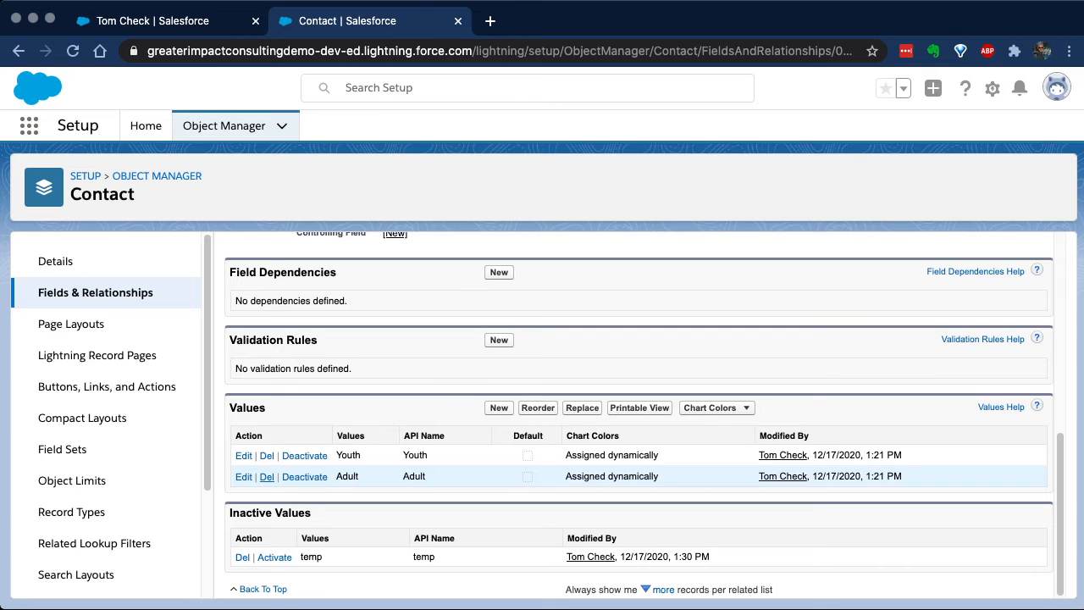
Start deleting the Adult value from the picklist, choose to replace it on records with a blank value, and cancel.
click(267, 477)
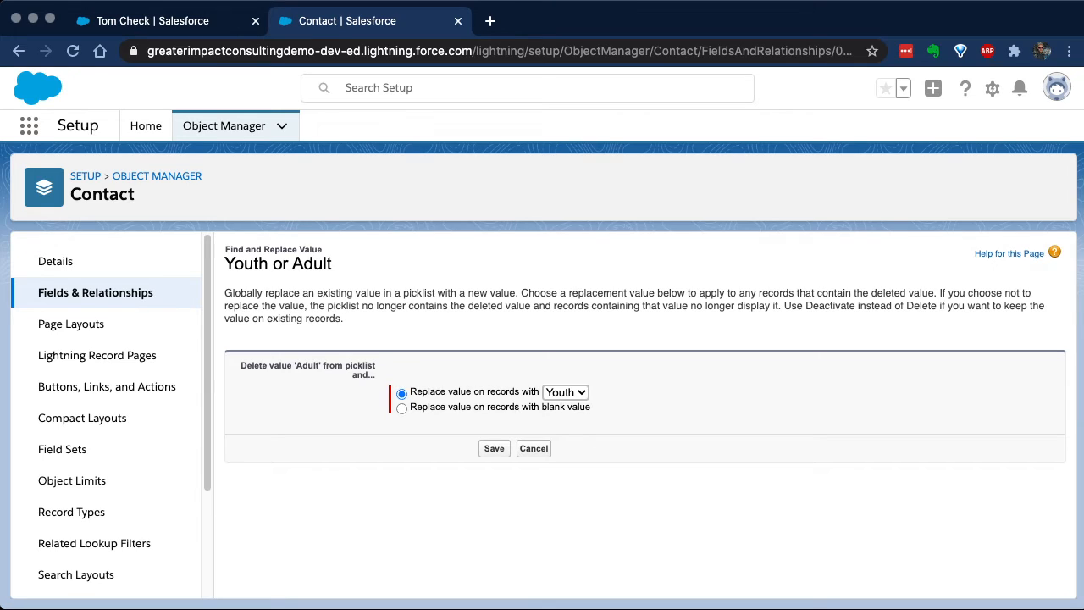
drag(248, 365, 375, 375)
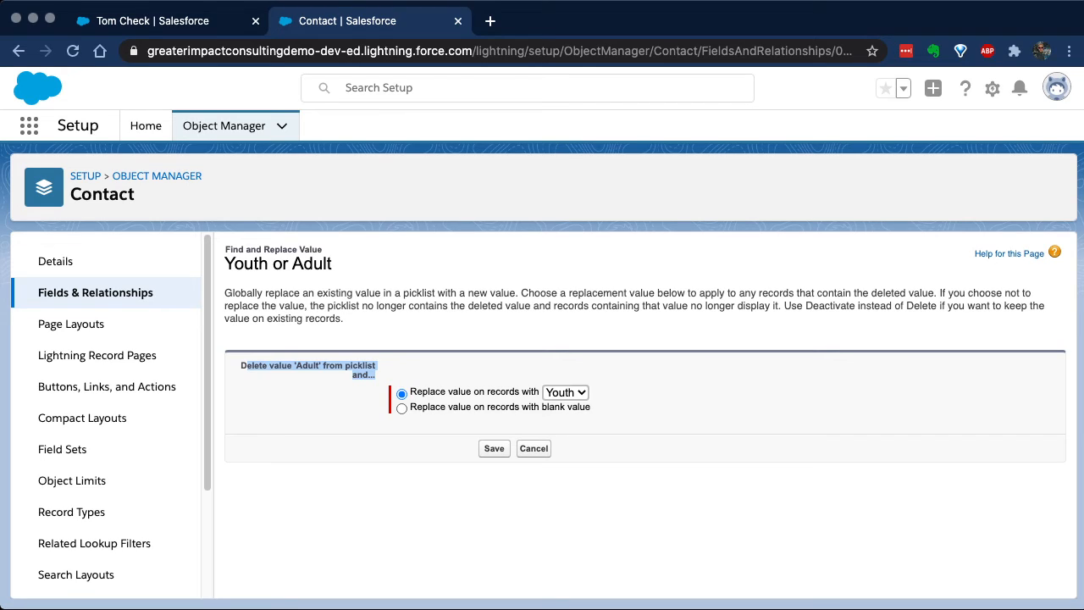
click(401, 408)
click(533, 448)
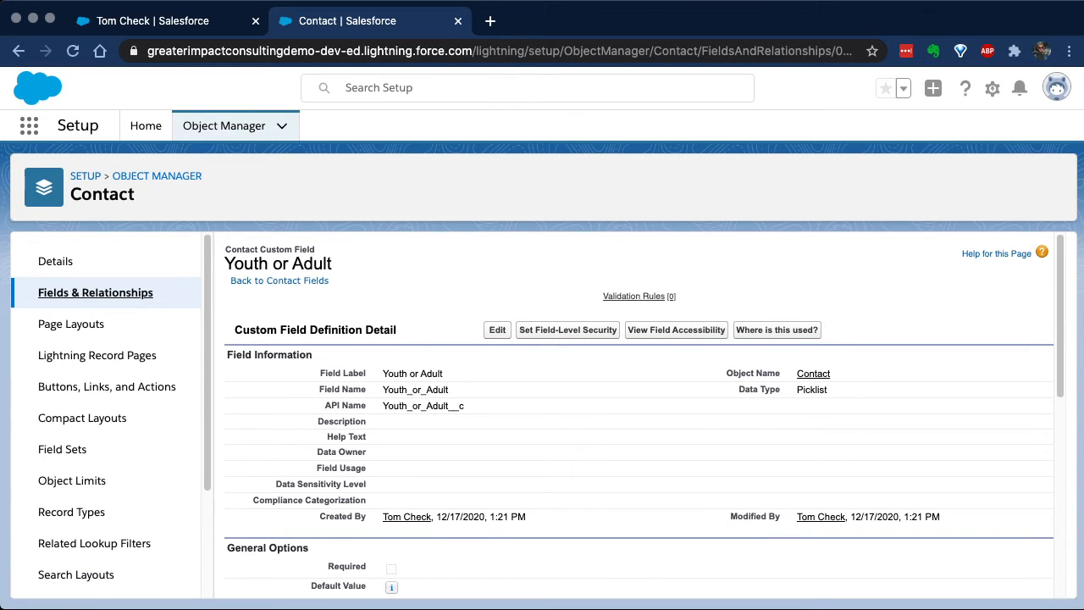
Start a new custom field on the Contact object with Formula as its data type.
click(95, 292)
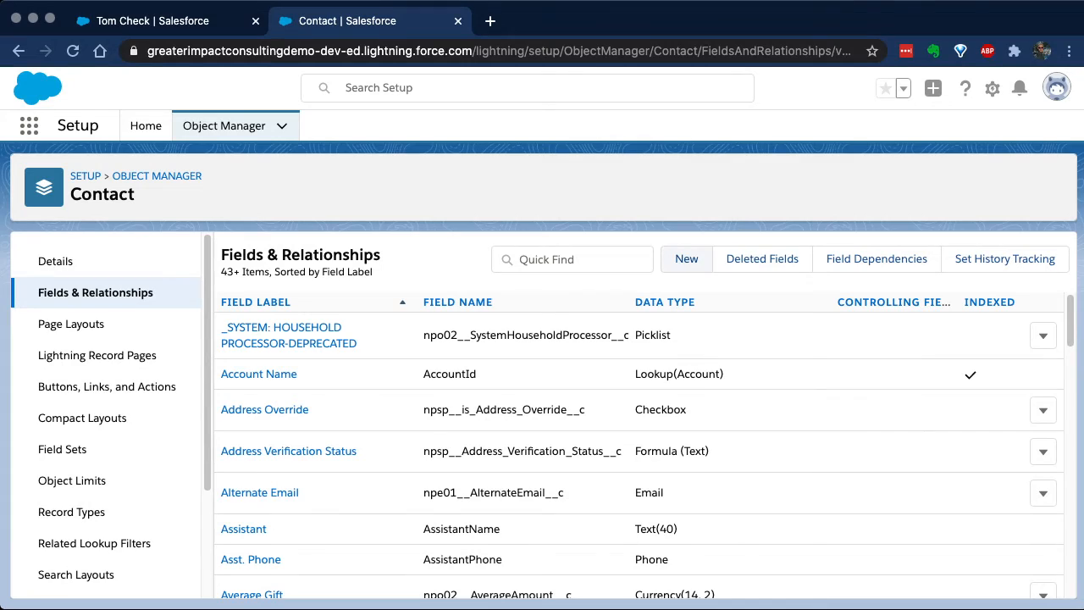
click(687, 259)
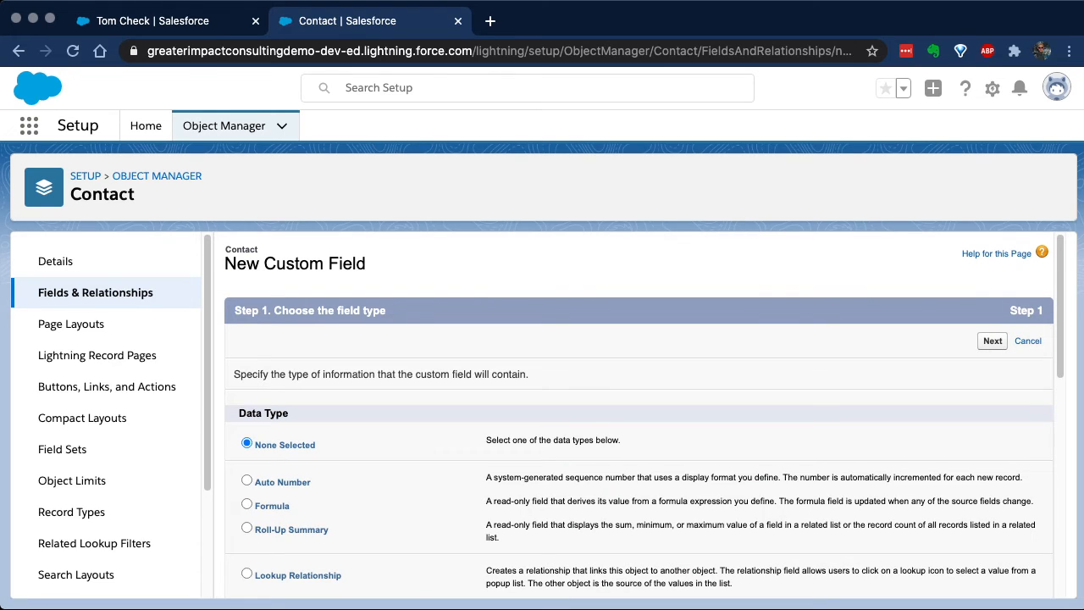
click(246, 504)
click(992, 340)
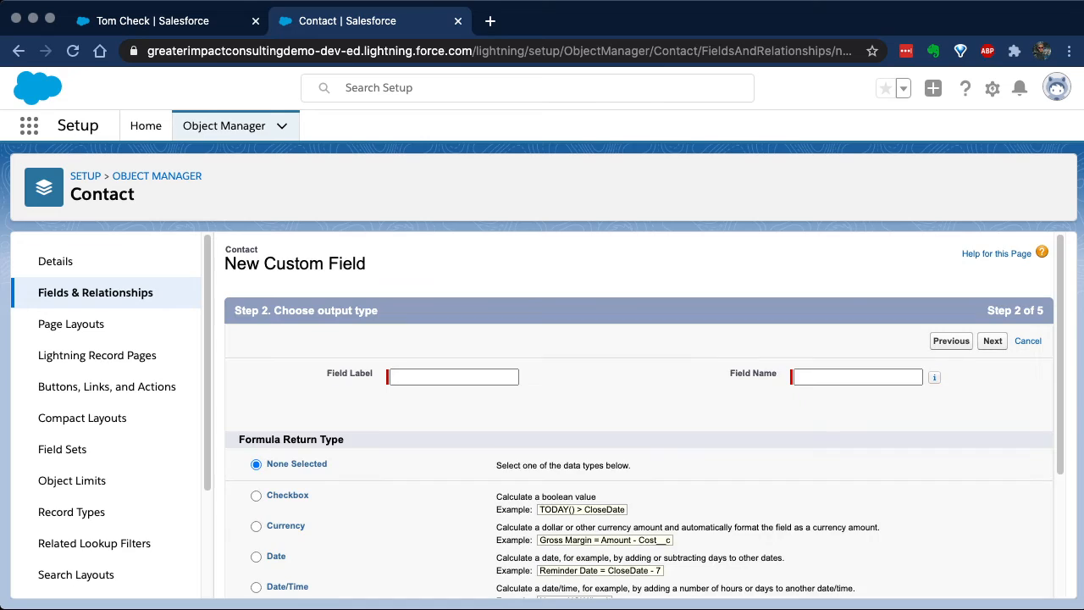
Label the formula field Test Formula, set its return type to Checkbox, and continue to formula entry.
click(453, 377)
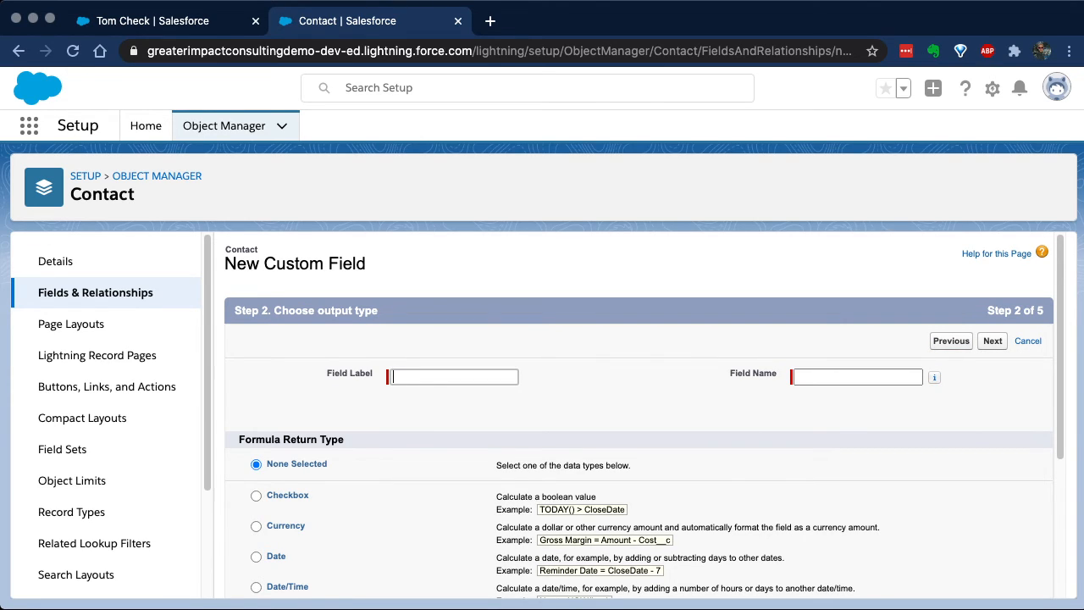
text(Test Formula)
key(Tab)
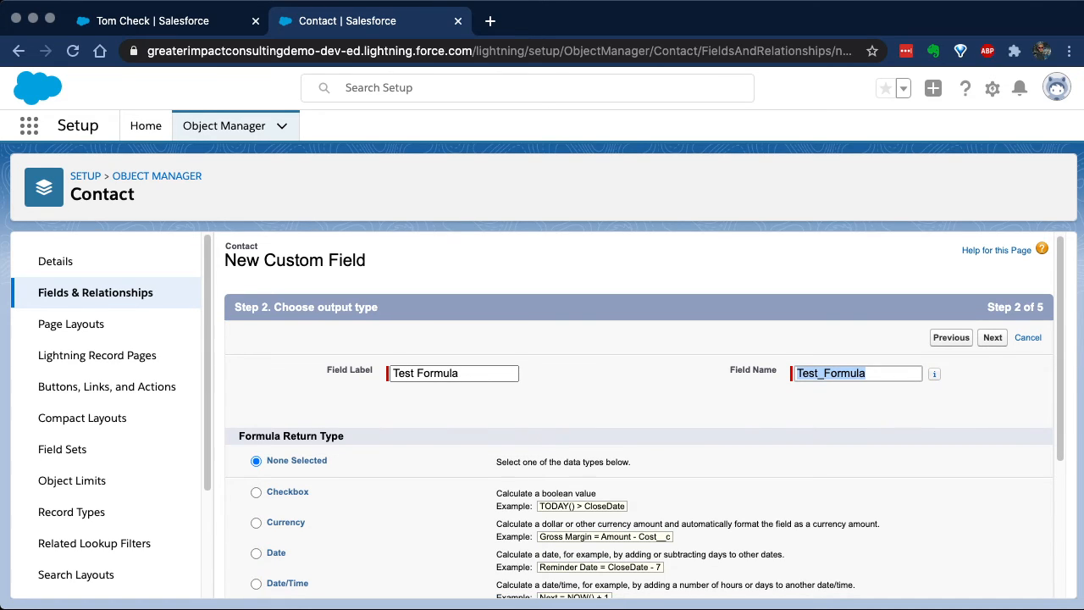
scroll(638, 424, down, 4)
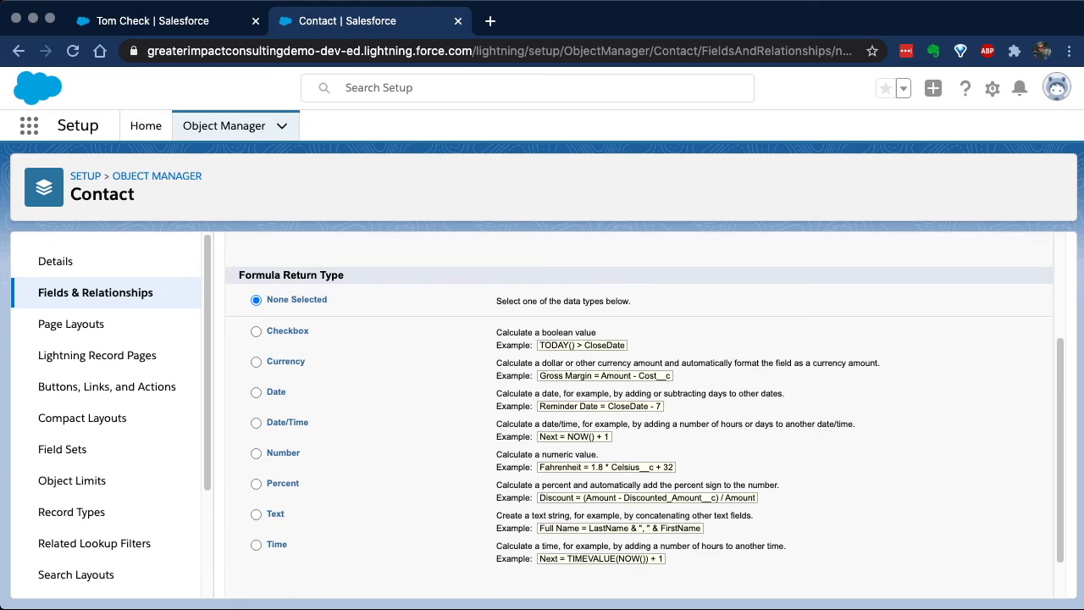
click(256, 331)
scroll(638, 415, down, 1)
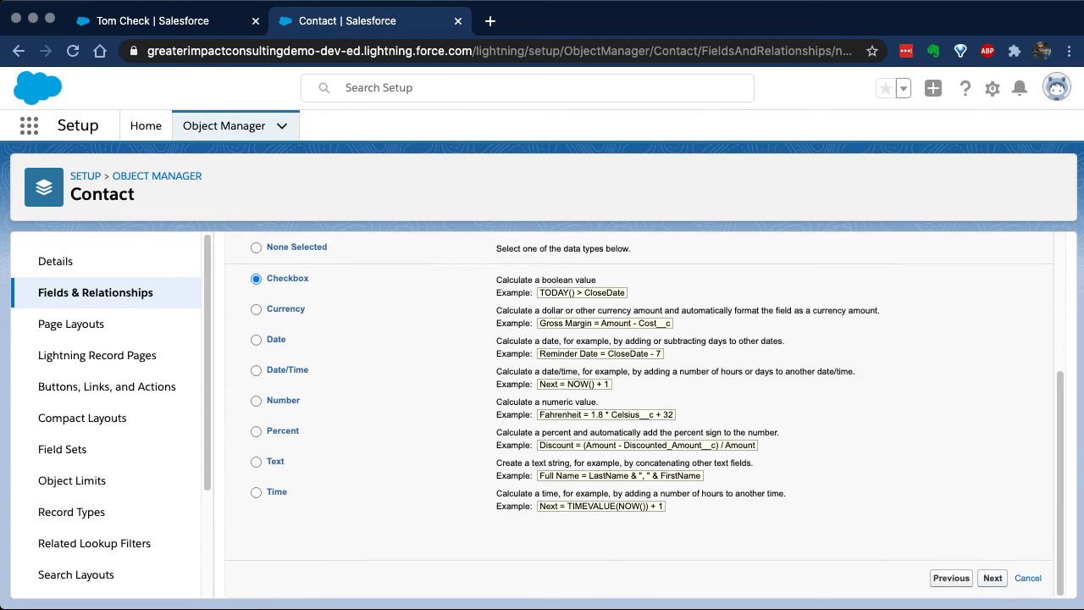
click(992, 577)
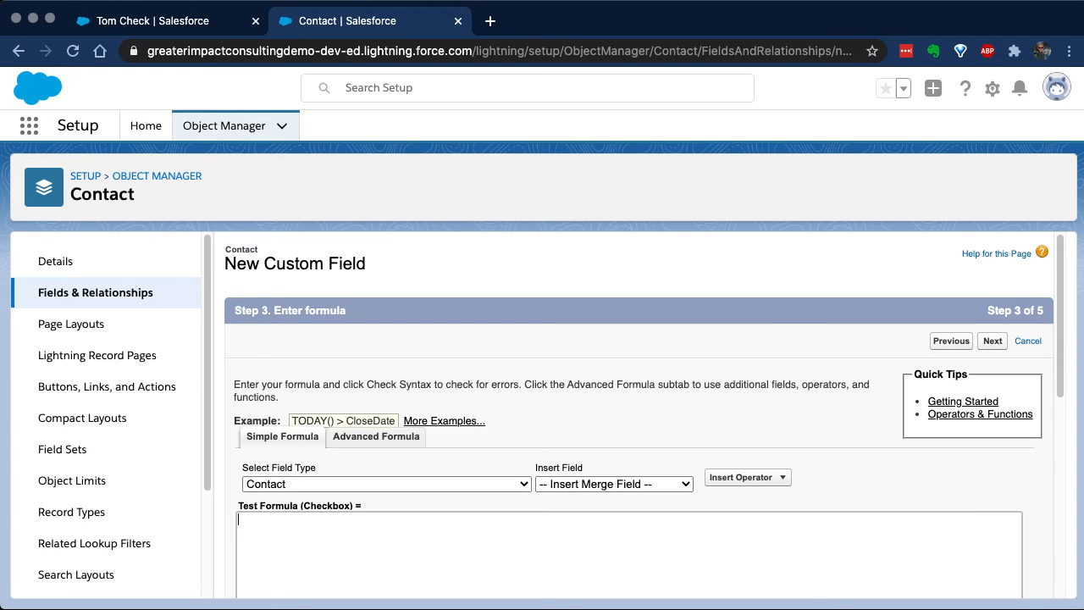
Switch to the advanced formula editor and insert the Contact's Youth or Adult field into the Test Formula.
scroll(643, 381, down, 2)
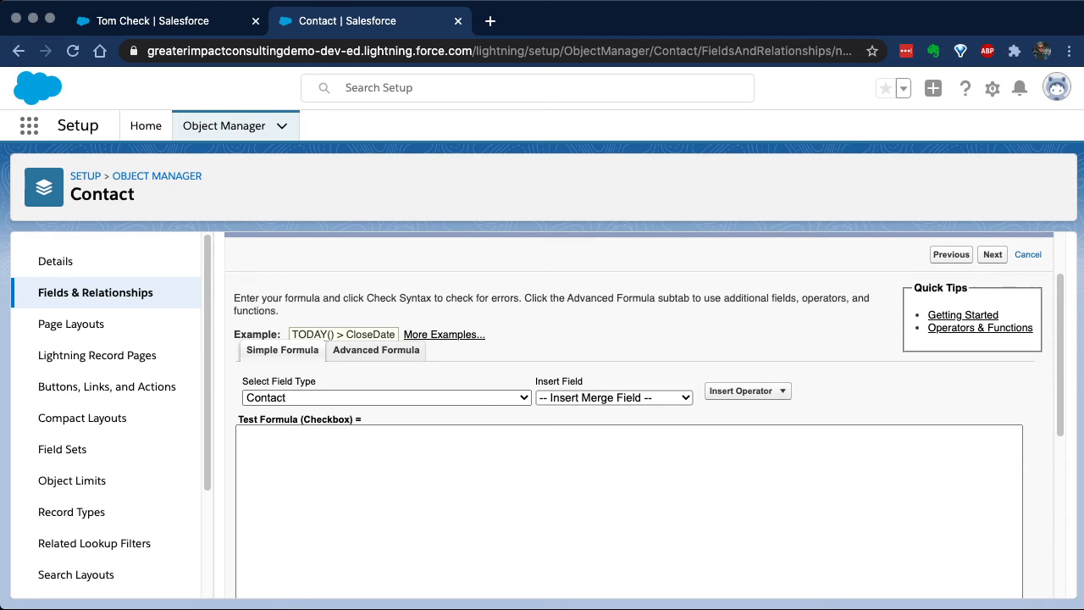
click(376, 350)
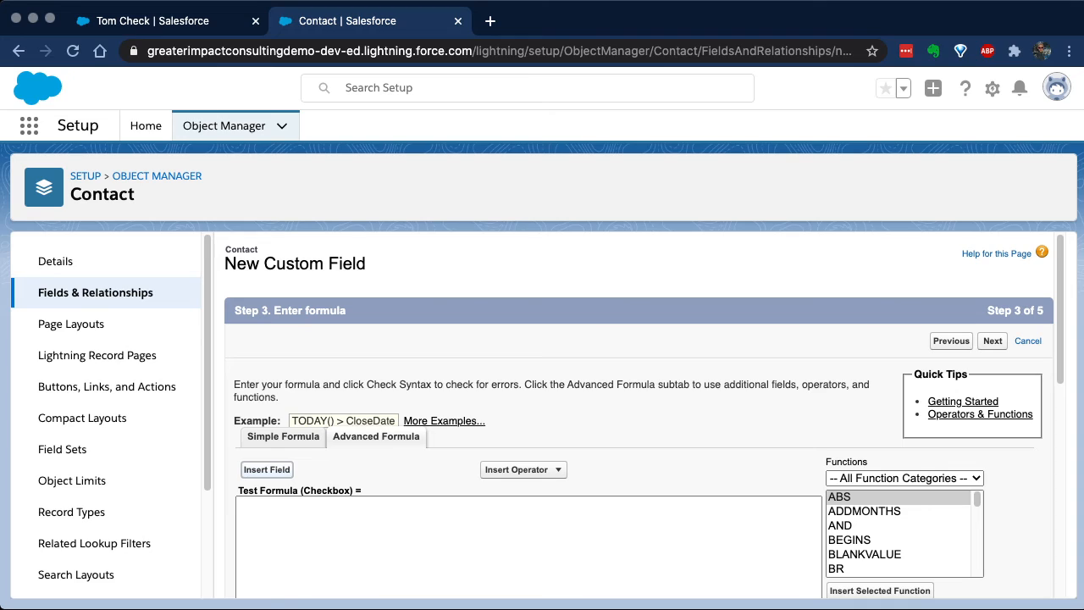
click(266, 469)
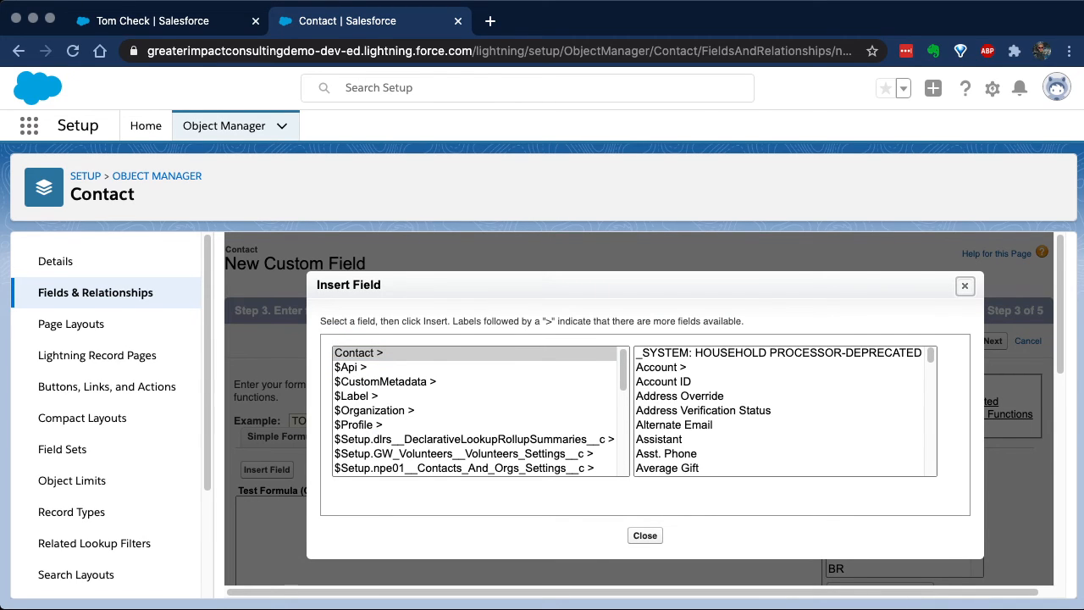
click(703, 411)
key(y)
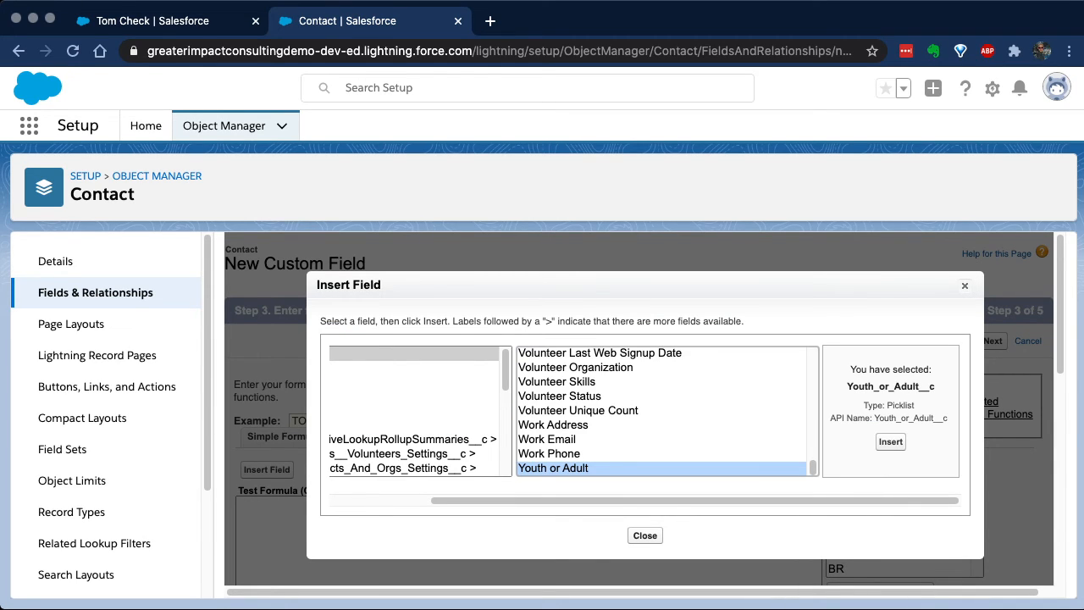
click(889, 441)
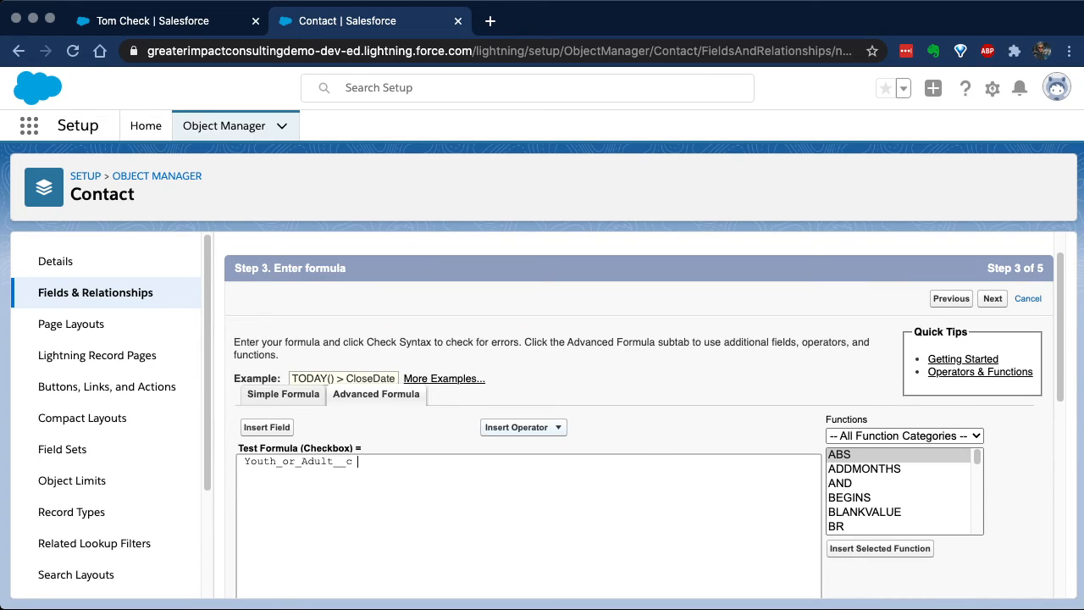
Complete the formula as if( Youth_or_Adult__c = "Adult",TRUE,FALSE) and check its syntax.
text(if( Youth_or_Adult__c =)
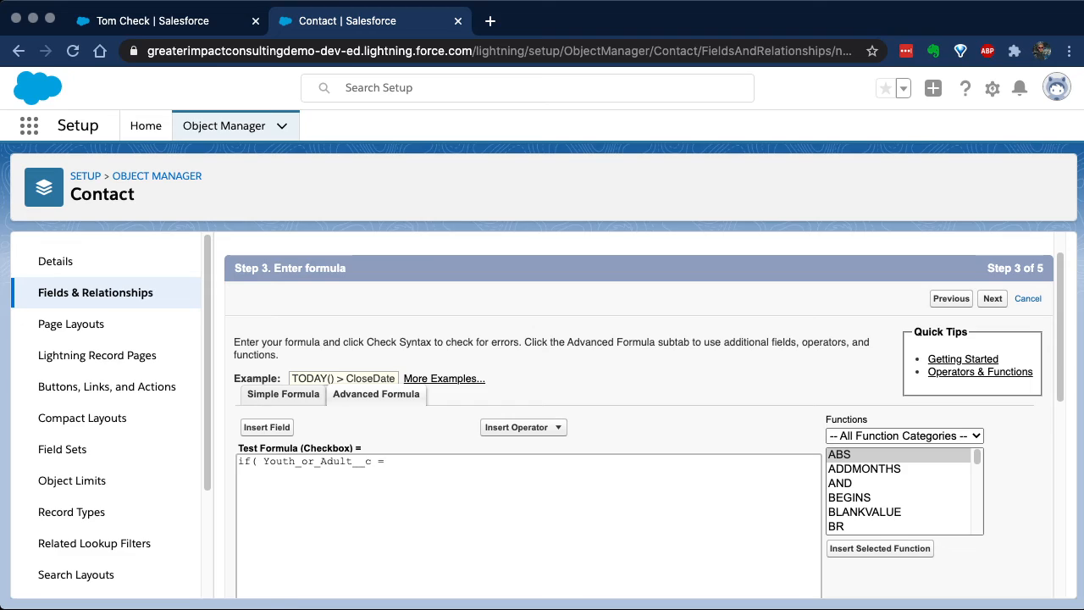
text( "Adult",TRUE,FALSE)
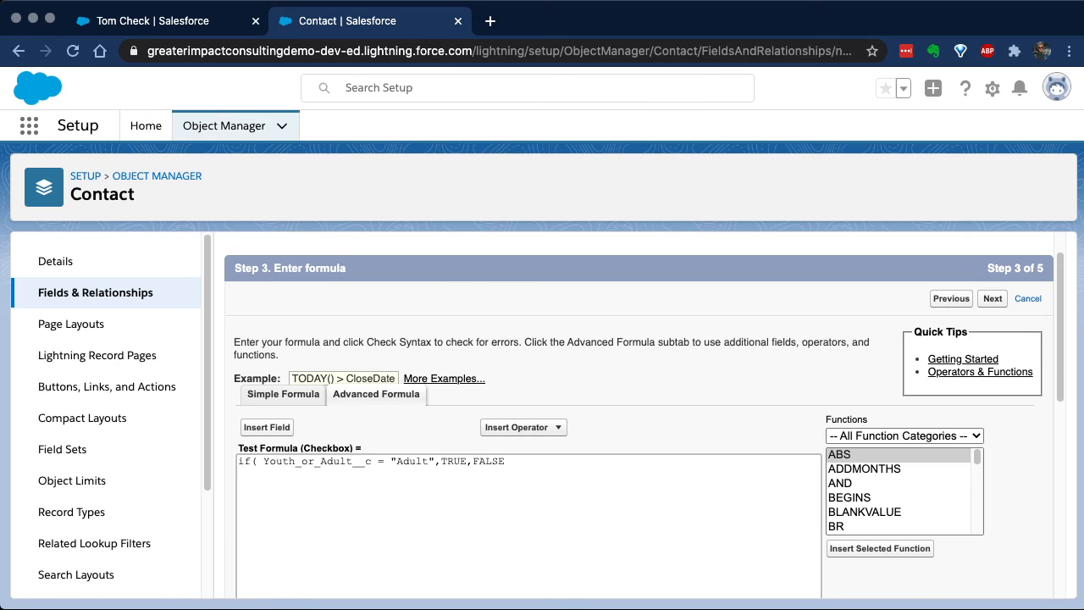
scroll(542, 414, down, 5)
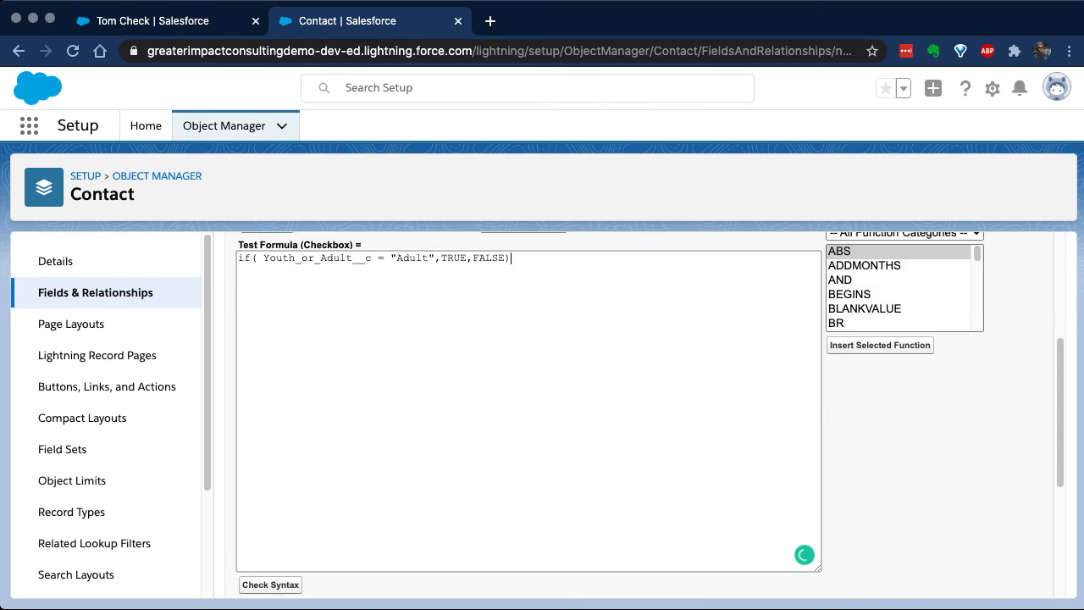
scroll(804, 402, up, 3)
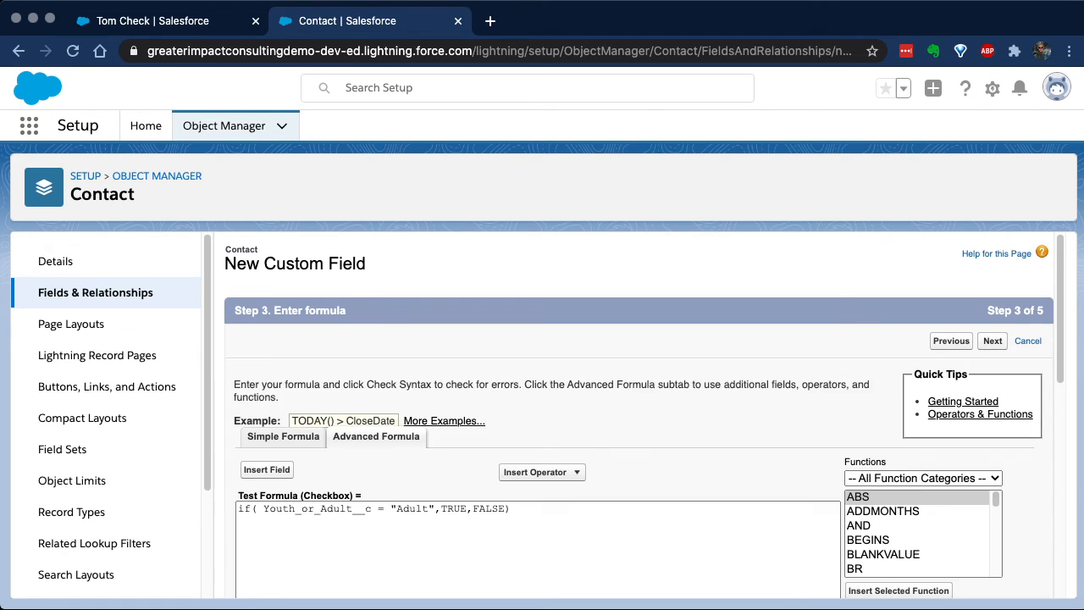
scroll(542, 415, down, 5)
scroll(542, 415, up, 3)
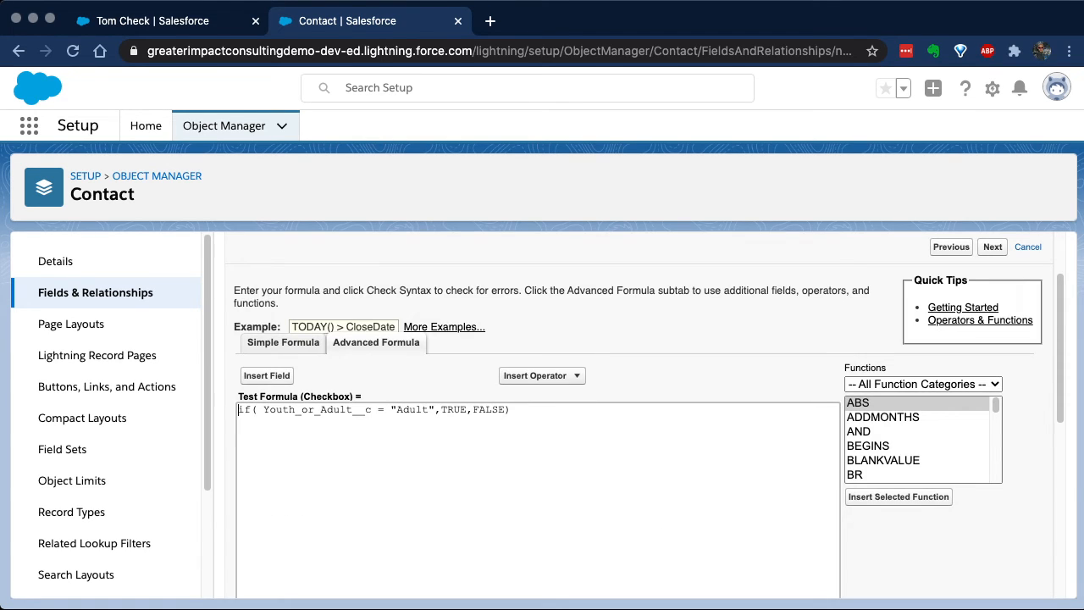
scroll(542, 415, down, 3)
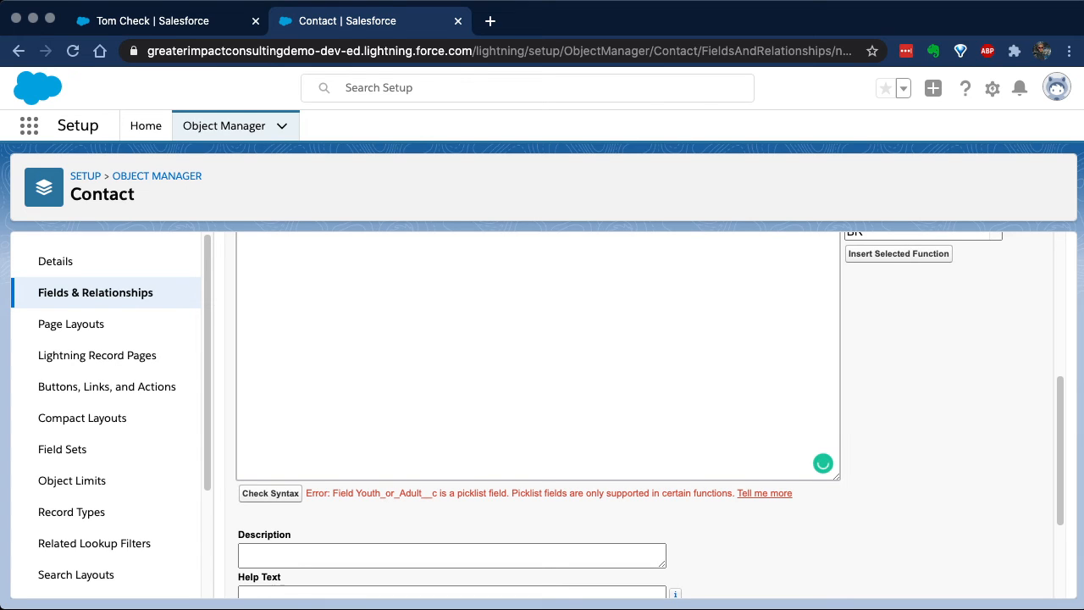
Wrap the picklist field in the text function, making the formula if( text(Youth_or_Adult__c) = "Adult",TRUE,FALSE), and check the syntax again.
scroll(542, 415, up, 3)
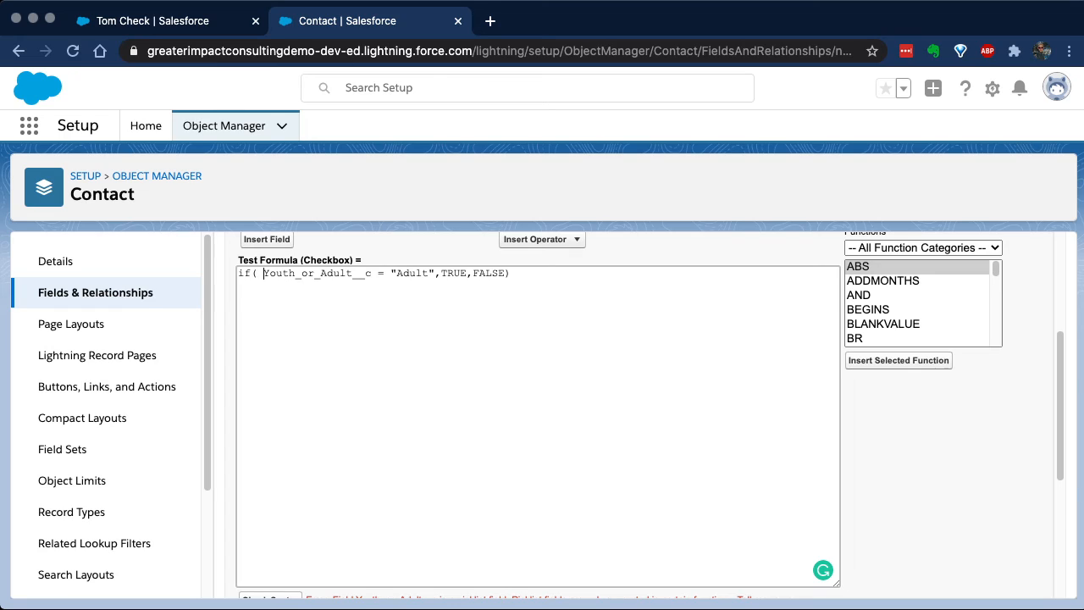
text(text()
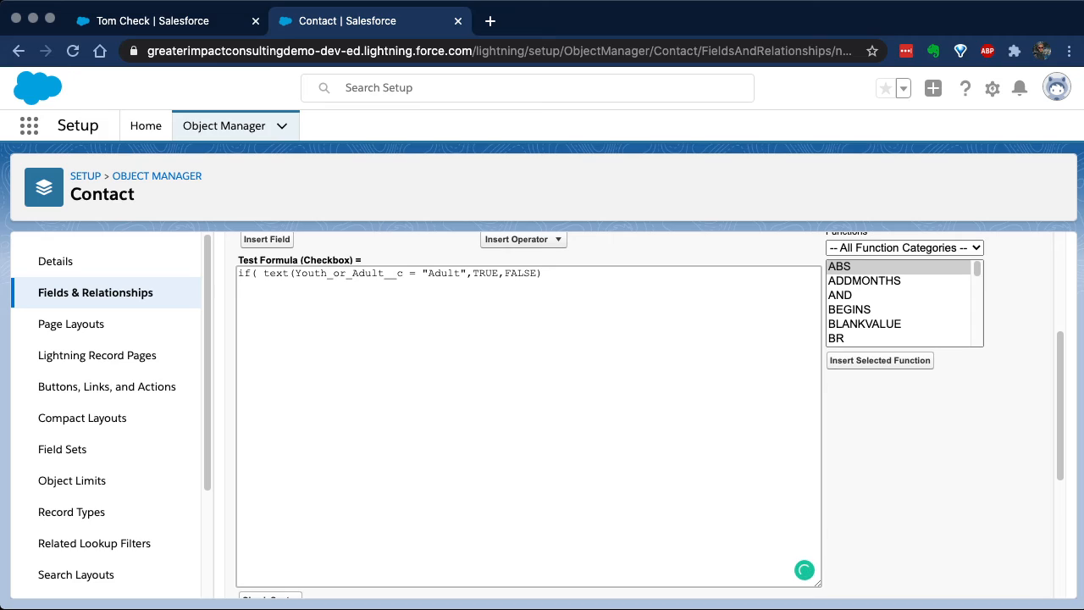
text())
scroll(542, 406, down, 5)
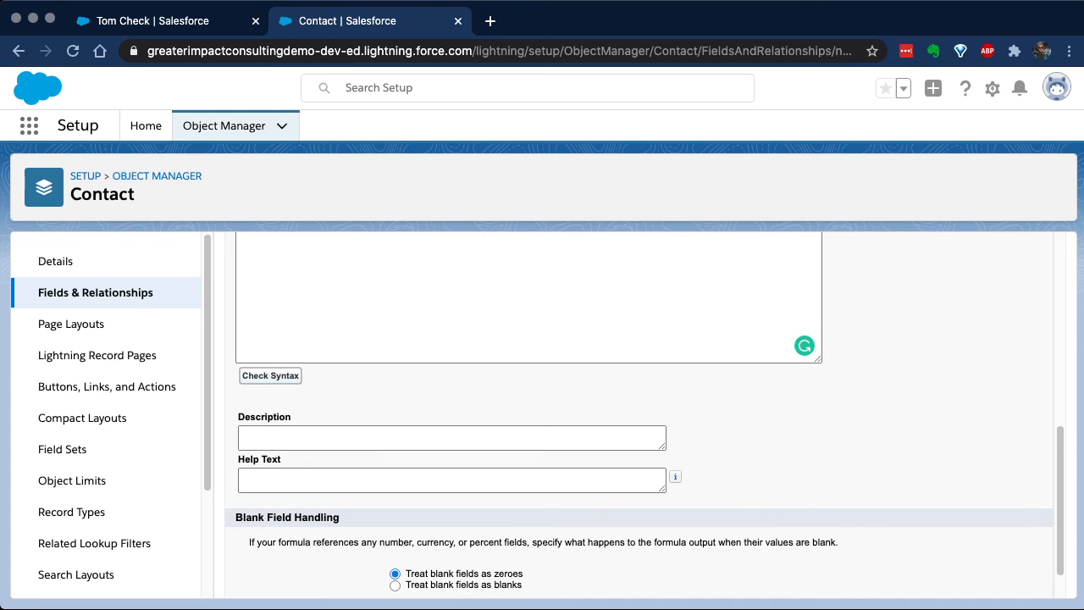
click(270, 375)
scroll(542, 415, down, 5)
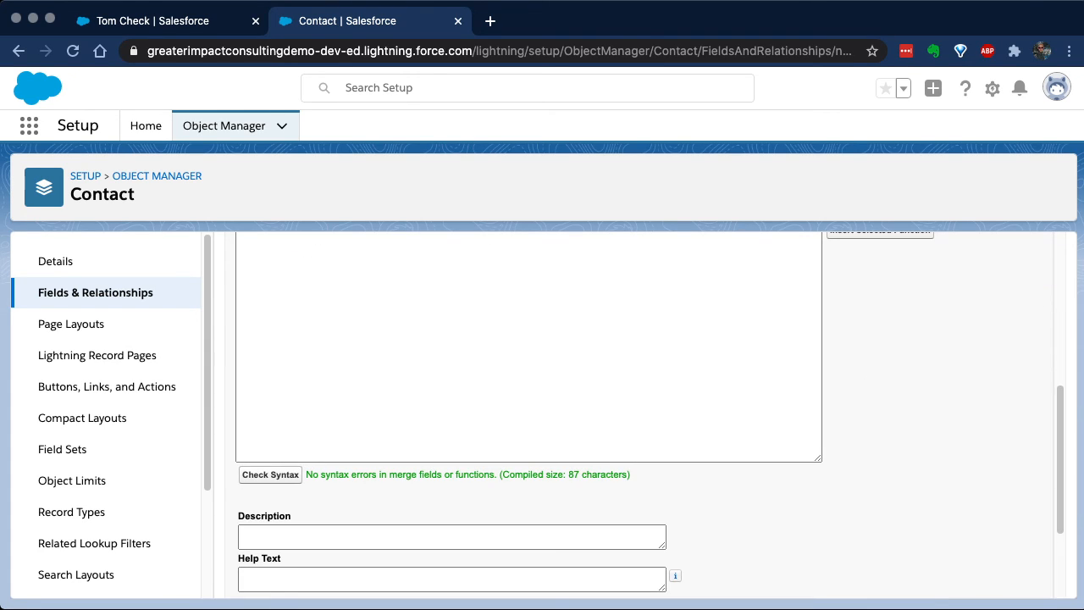
scroll(542, 415, up, 5)
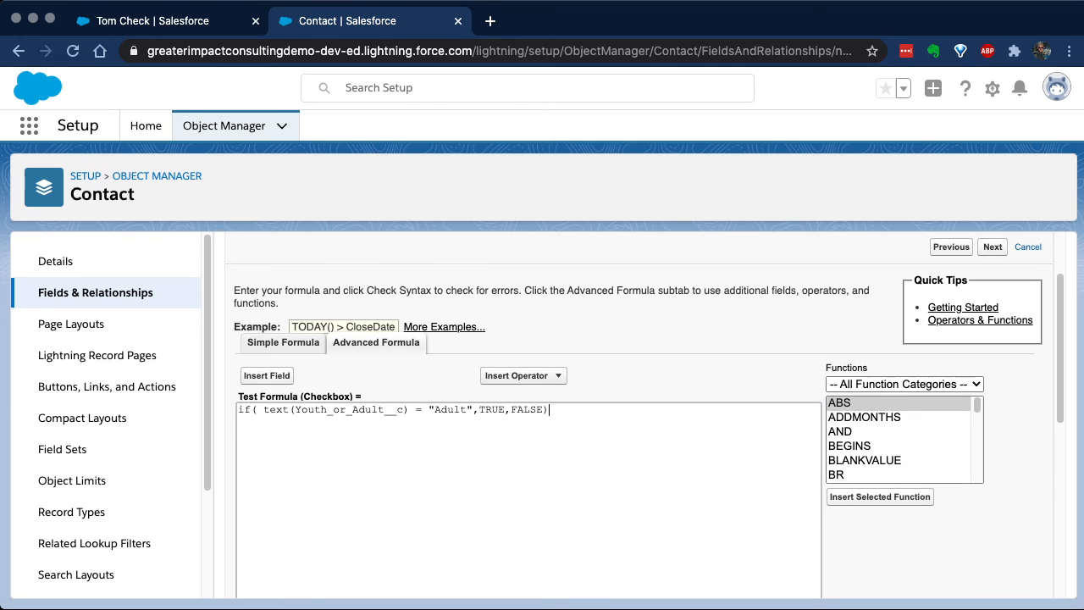